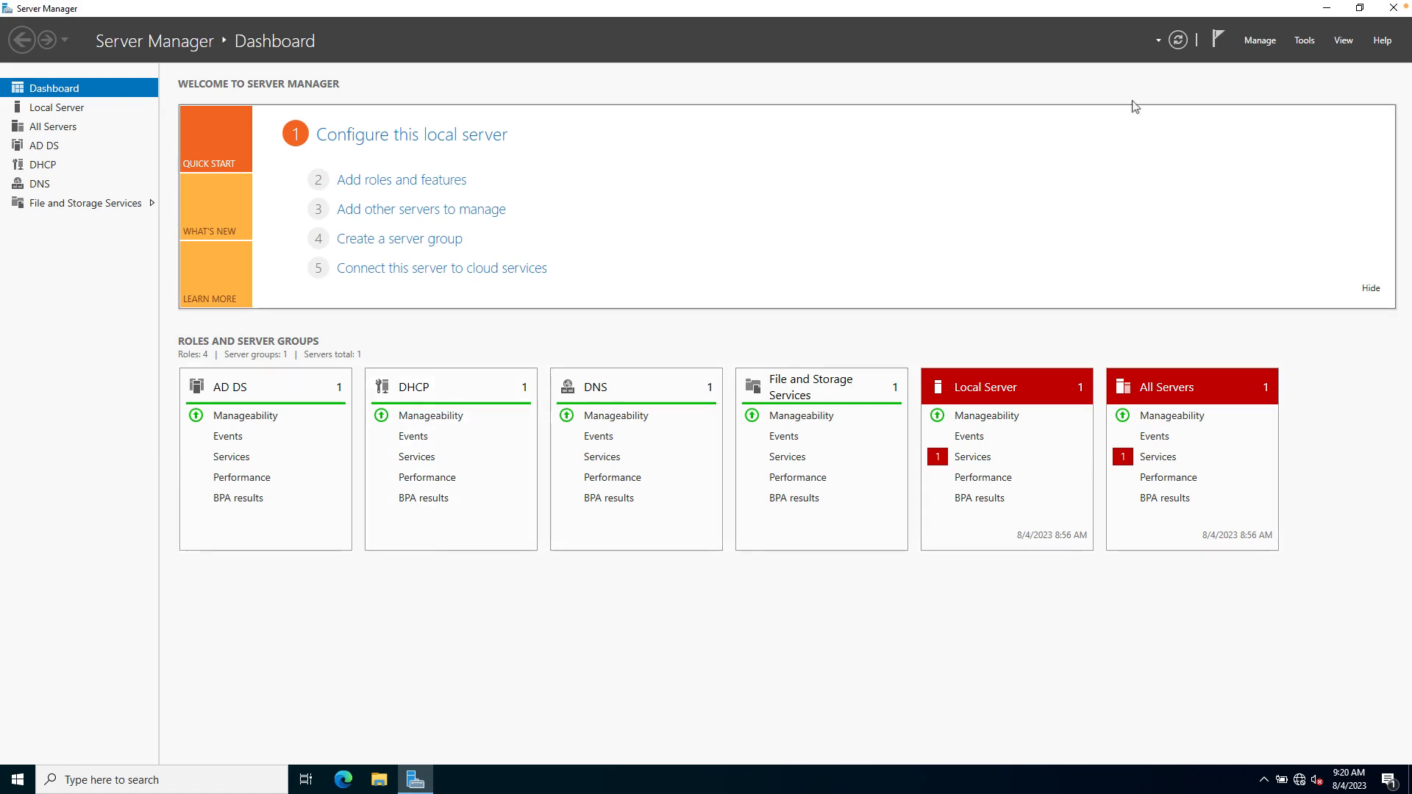
Open the DHCP management console, enlarge its window and widen the console tree so the server name is readable
left_click(1306, 41)
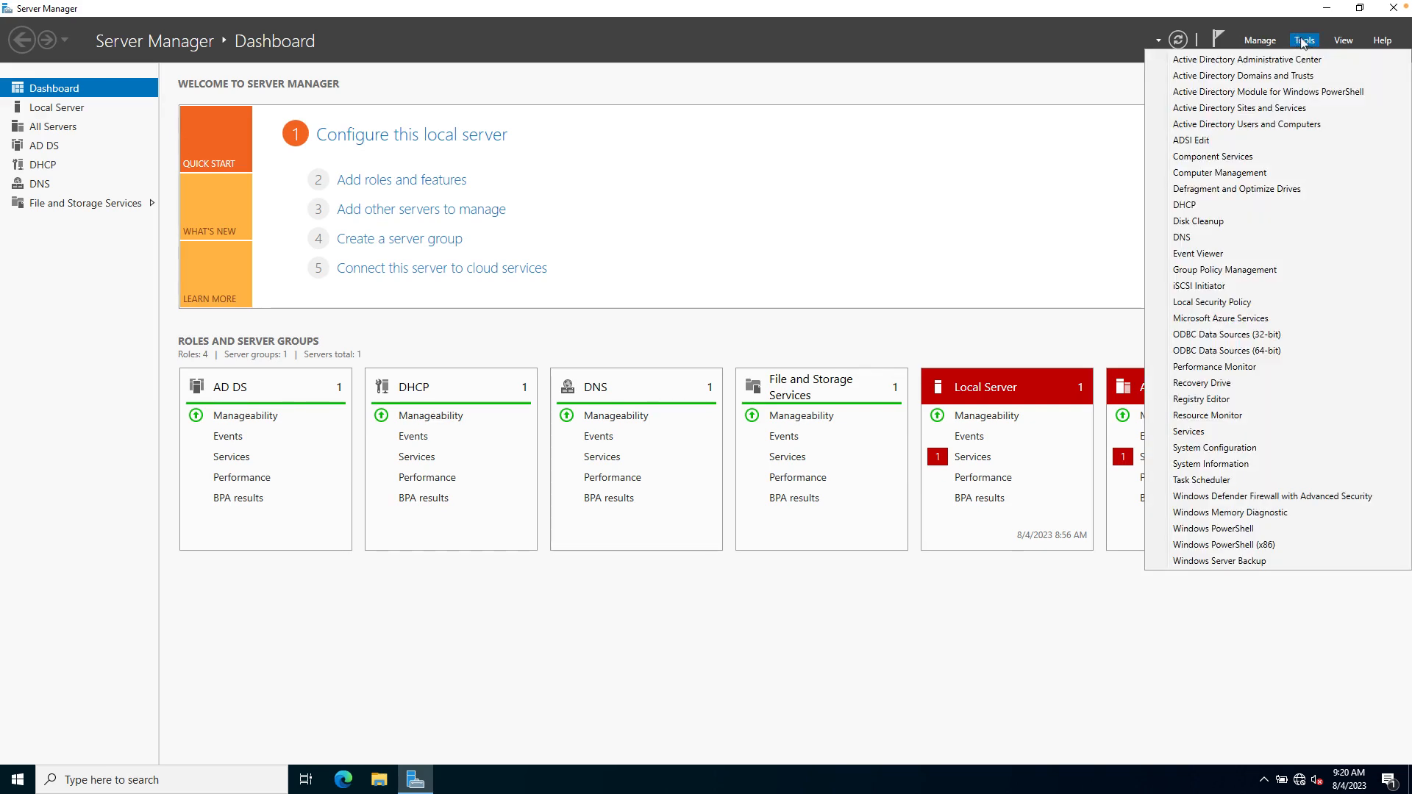
left_click(1188, 209)
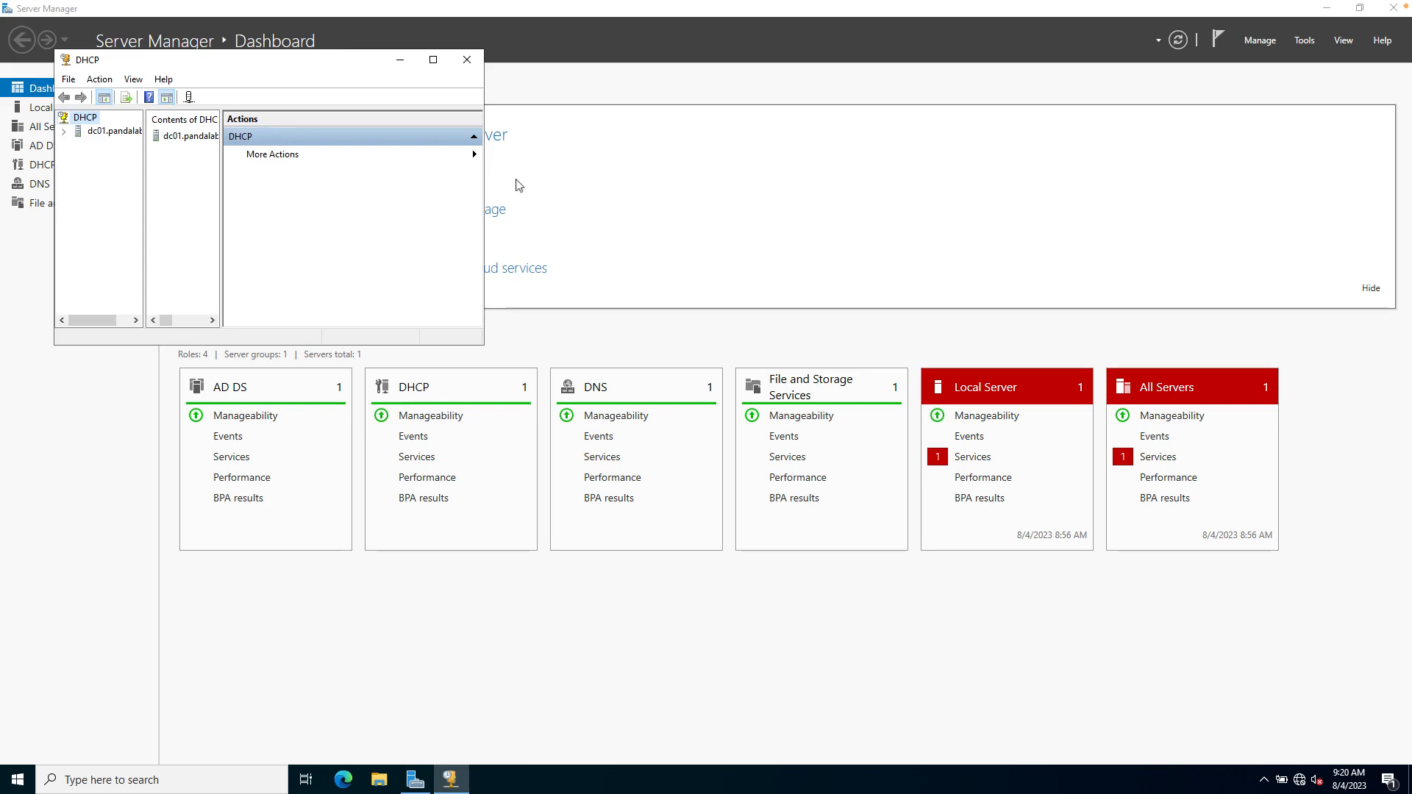
left_click_drag(483, 346, 974, 496)
left_click_drag(383, 70, 523, 96)
left_click_drag(285, 190, 360, 190)
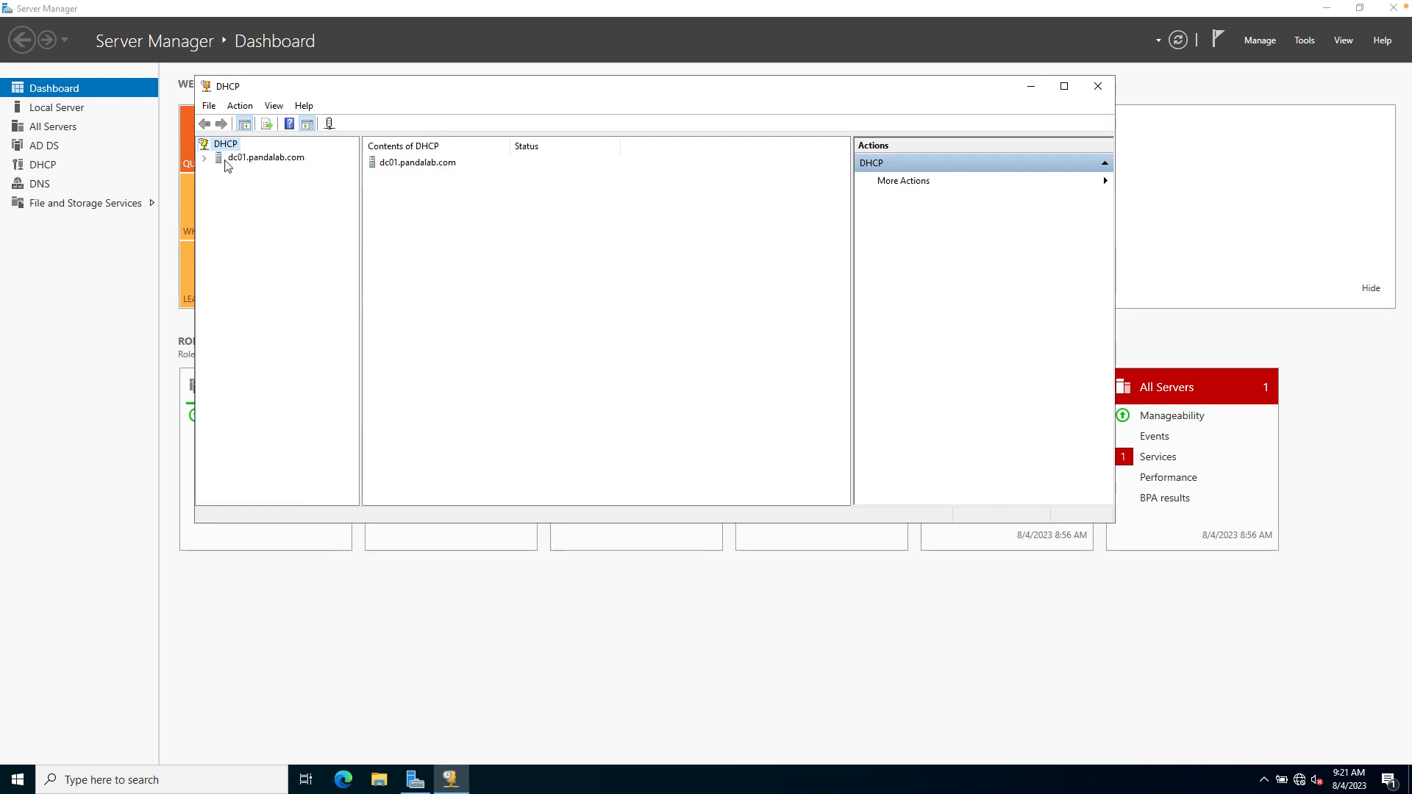
Start a new IPv4 scope on dc01.pandalab.com named "PandaLab.com Scope" with the description "Scope for Pandalab.com"
left_click(204, 159)
left_click(219, 171)
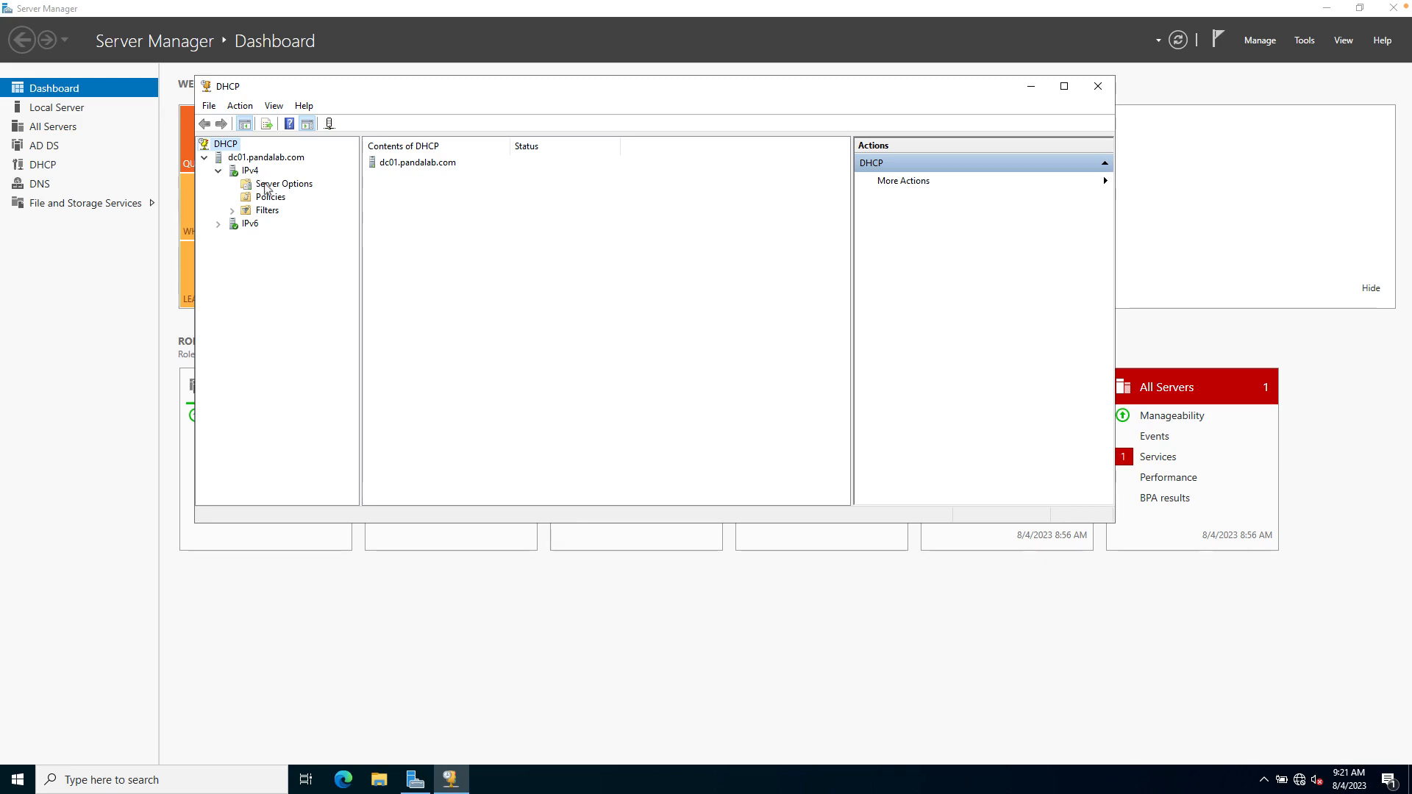
right_click(250, 172)
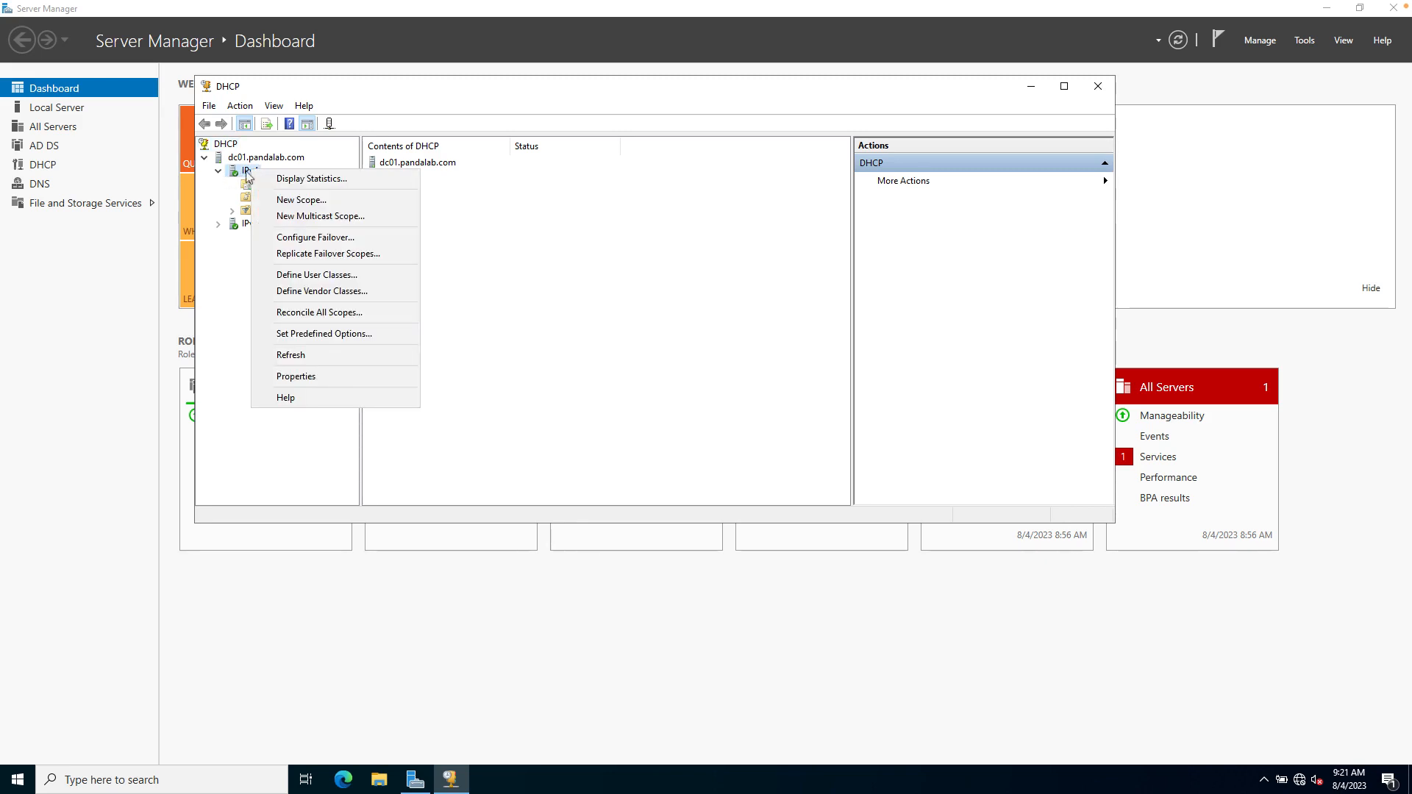
left_click(310, 205)
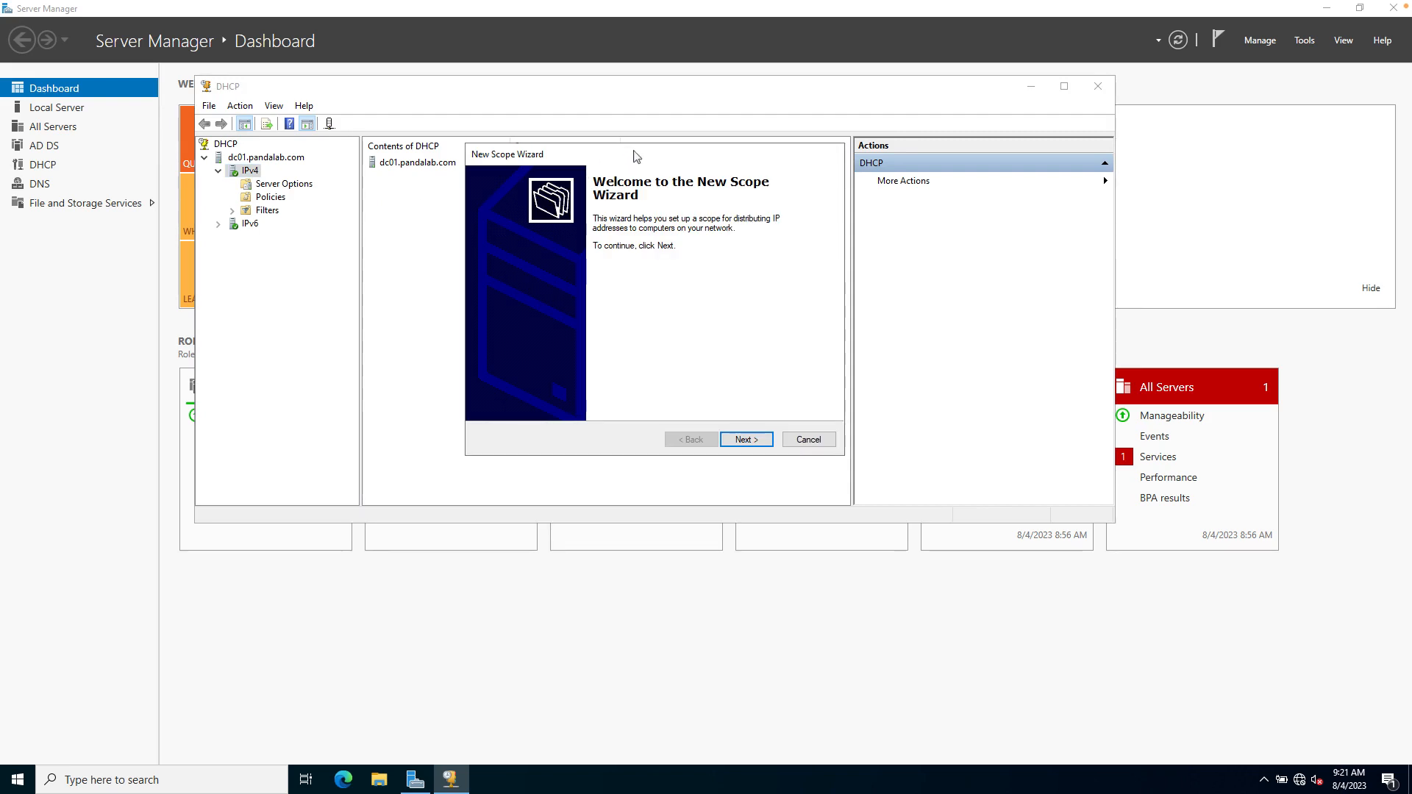
left_click_drag(644, 156, 622, 158)
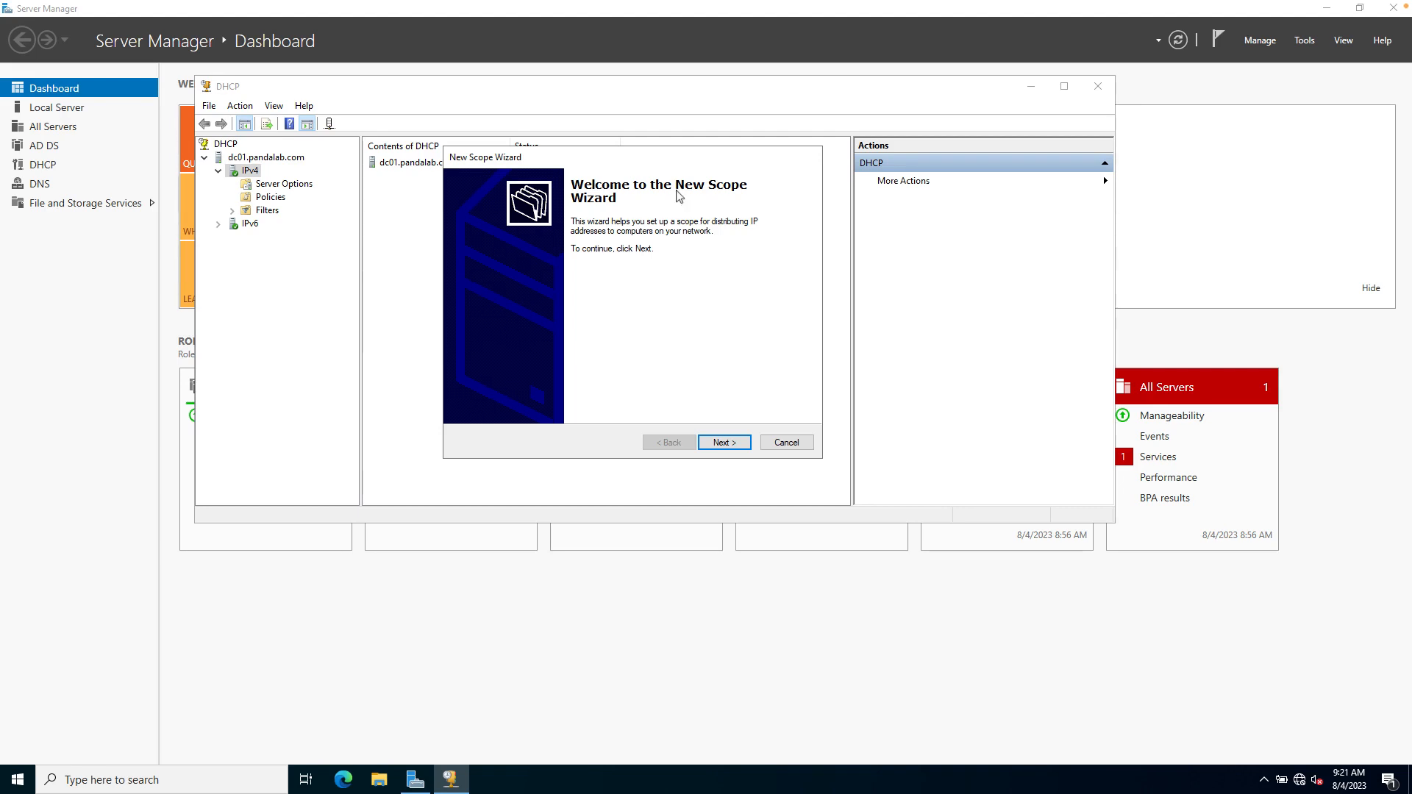
left_click(724, 443)
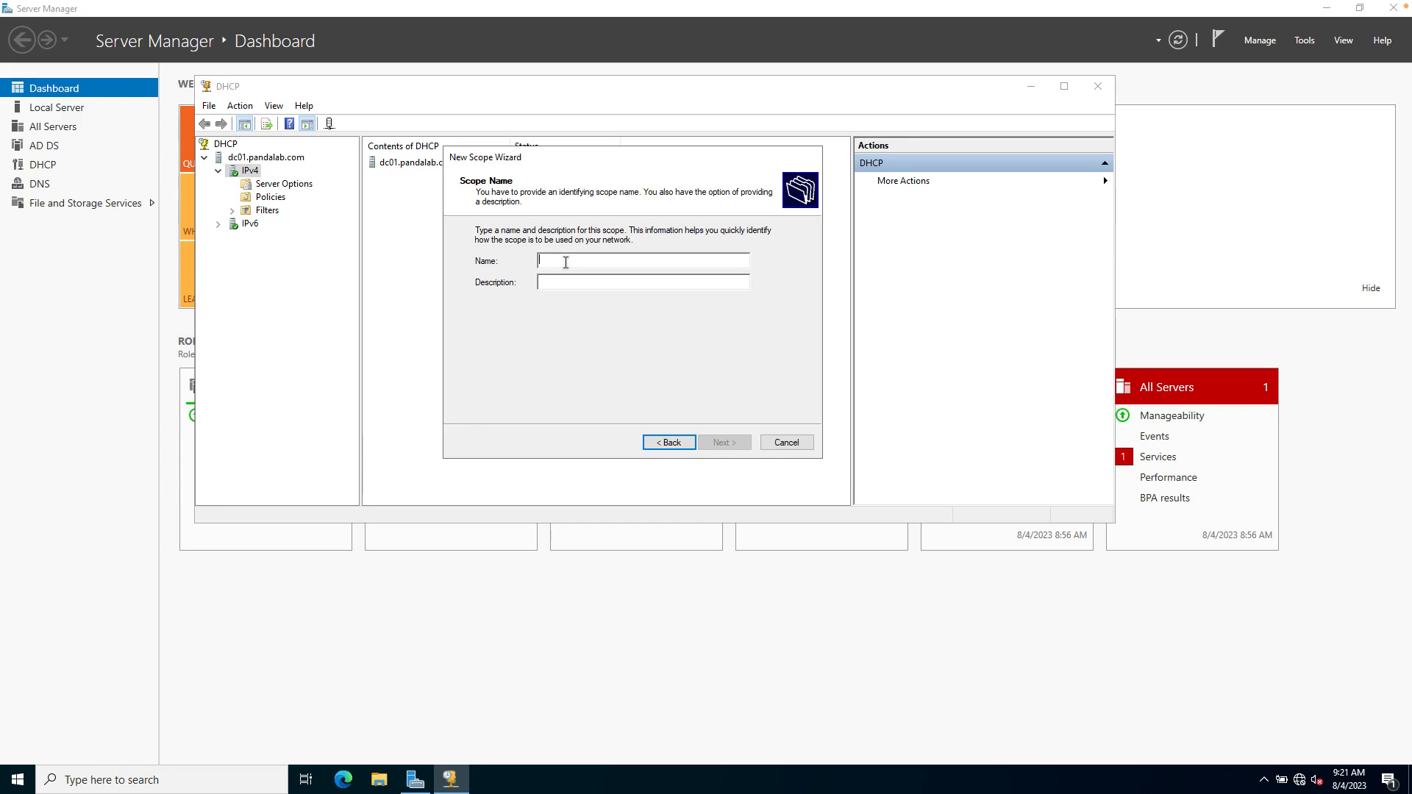
type("PandaLab.com Scope")
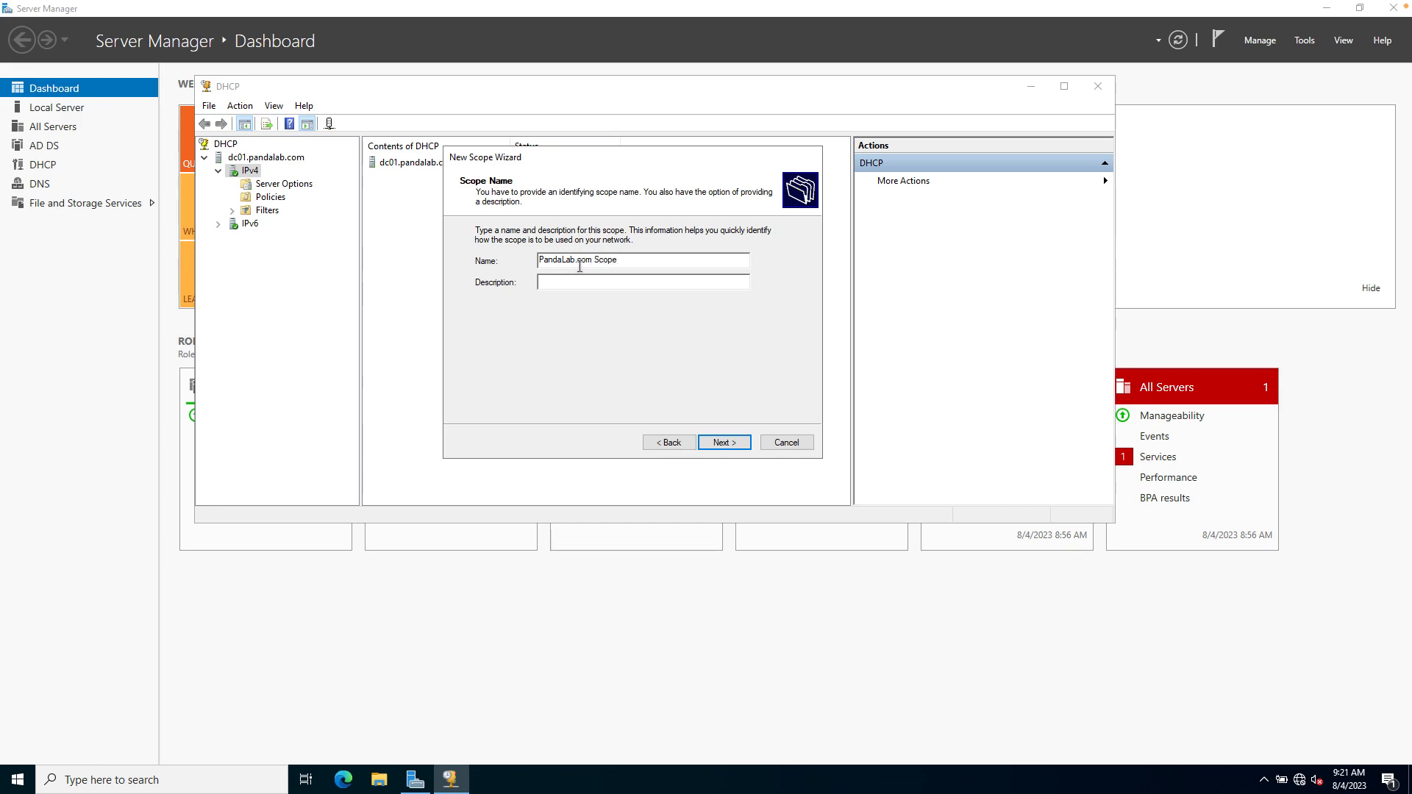
left_click(556, 282)
type("Scope for Pandalab.com")
left_click(725, 443)
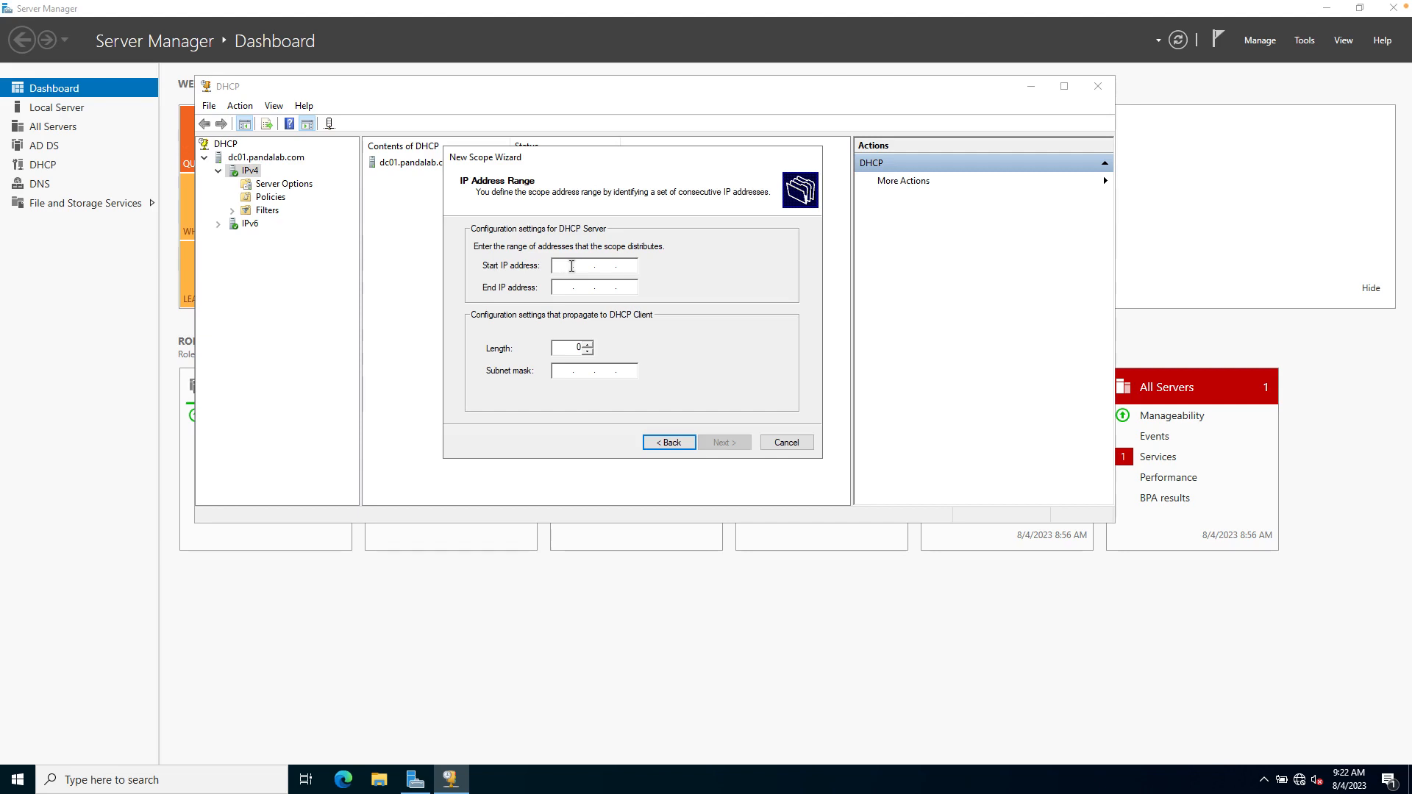
Set the scope's address range from 192.168.1.40 to 192.168.1.60, keeping the 24-bit subnet mask length
type("19216840")
left_click(571, 288)
type("192.")
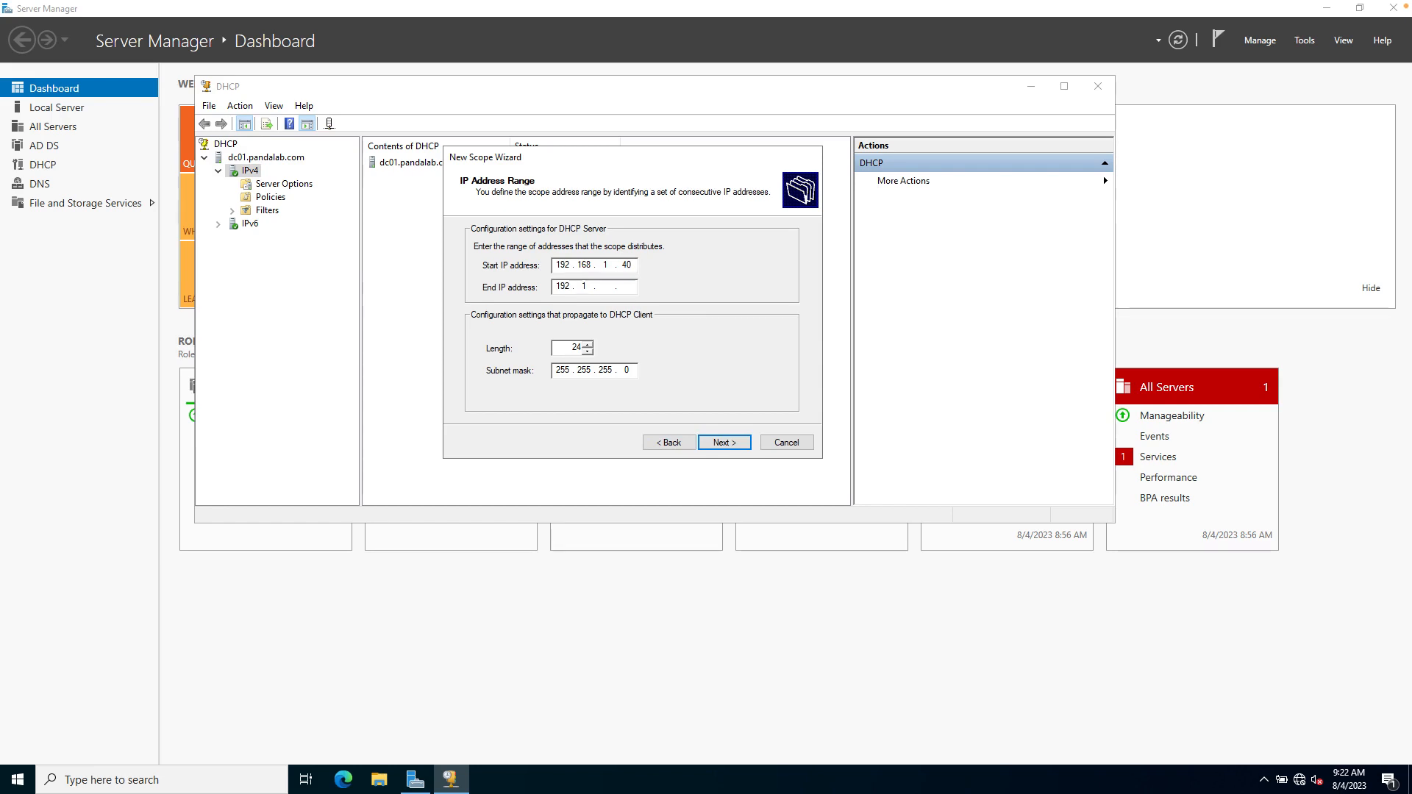
type("168.1.60")
double_click(570, 349)
left_click(725, 442)
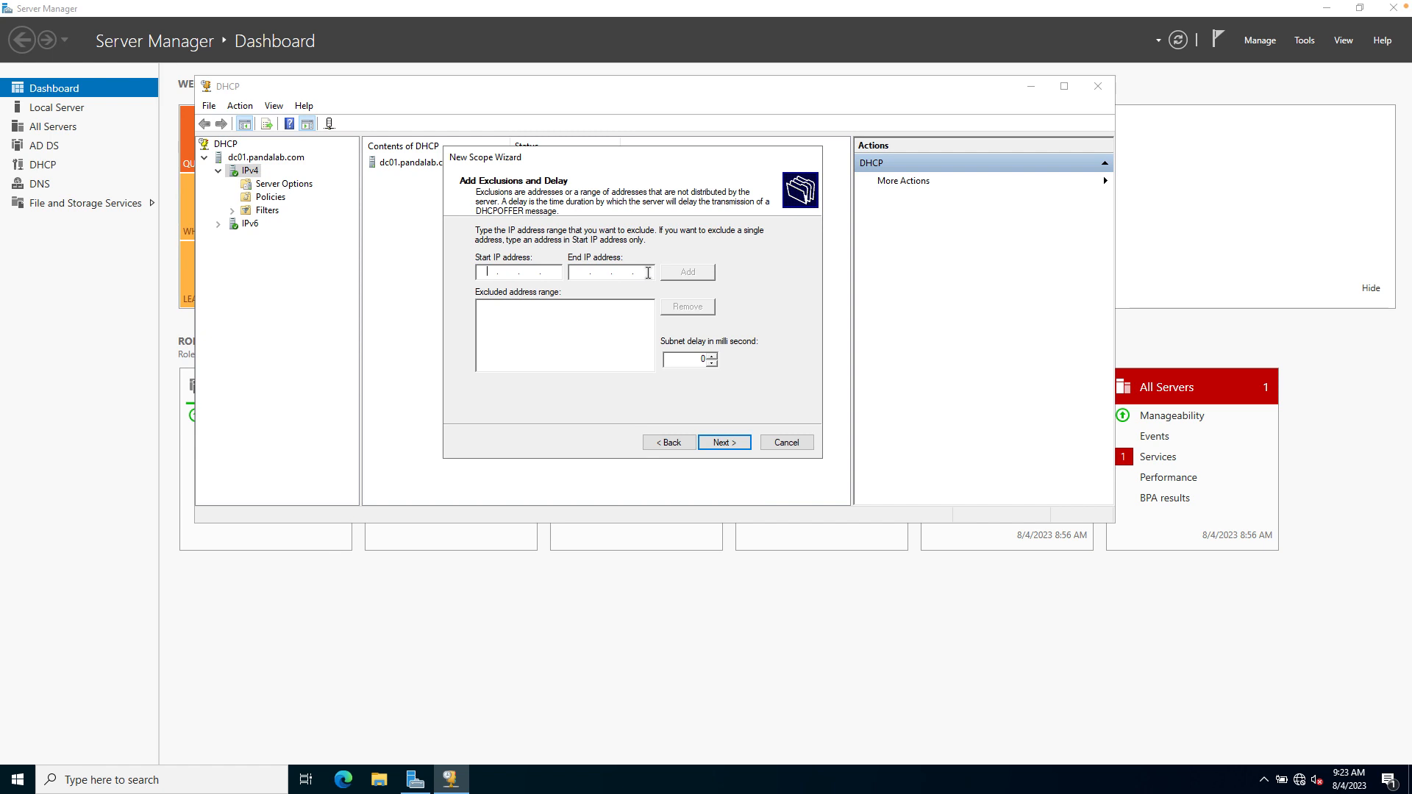
Leave the scope without address exclusions and set its lease duration to 365 days
left_click(724, 443)
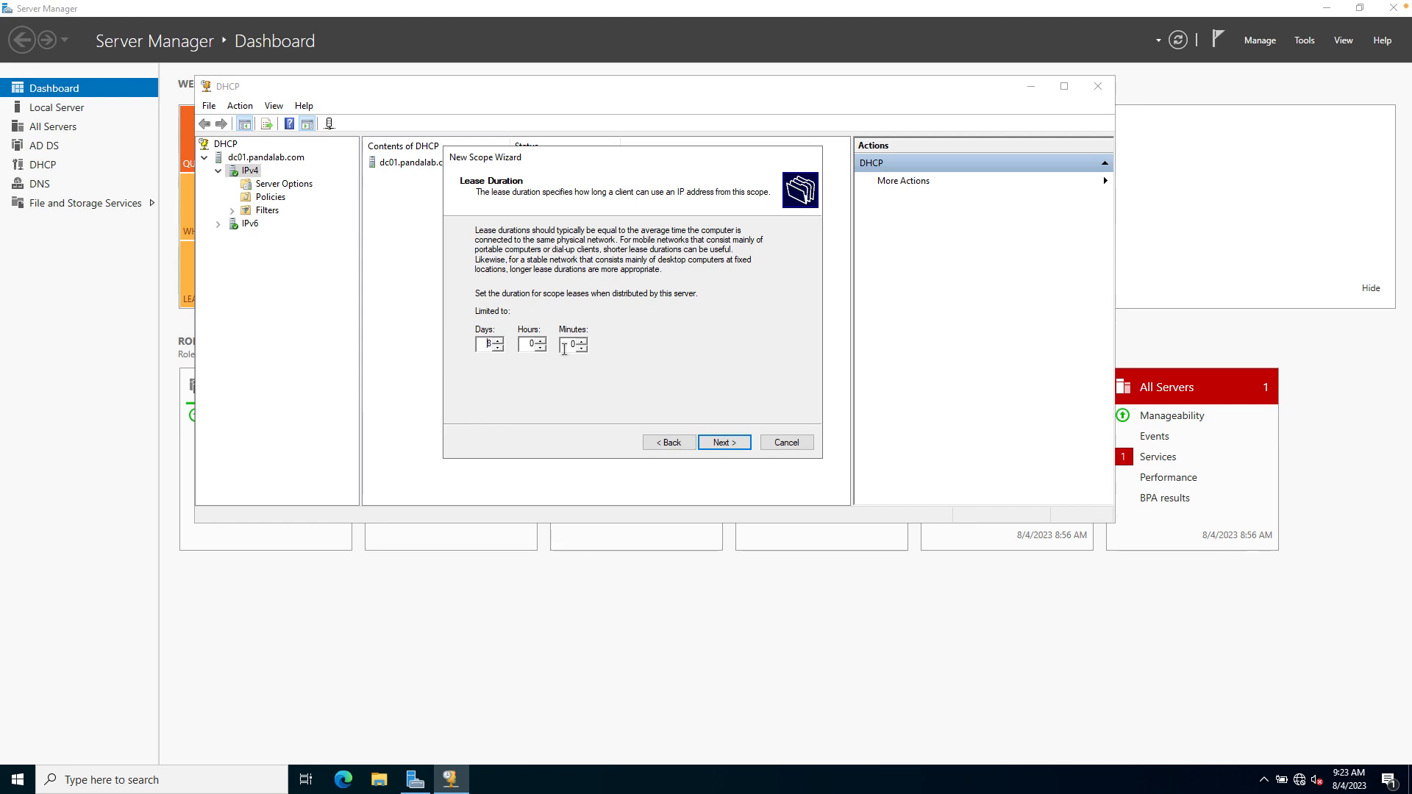
double_click(483, 344)
type("365")
left_click(724, 442)
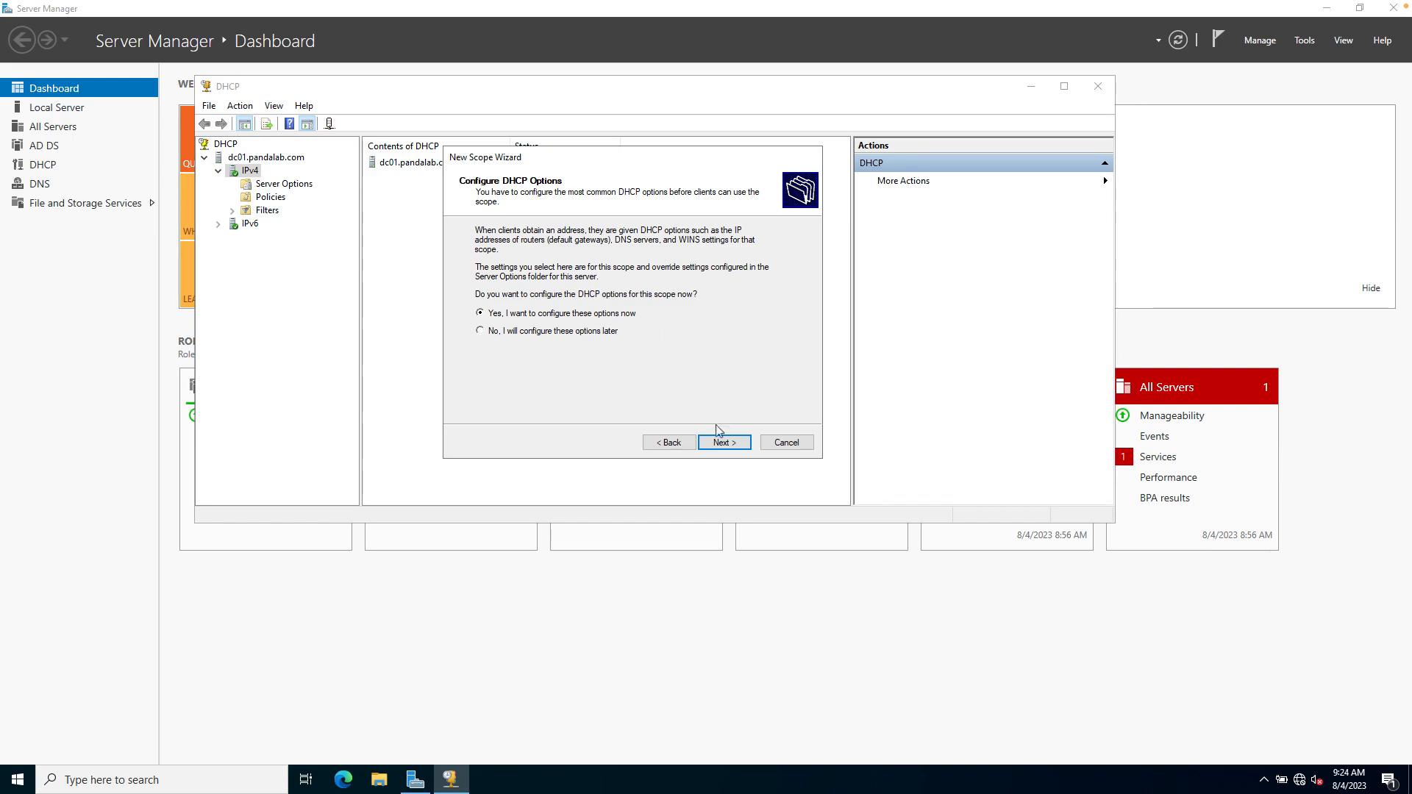
Choose to configure the DHCP options now and add 192.168.1.1 as the scope's default gateway
left_click(731, 443)
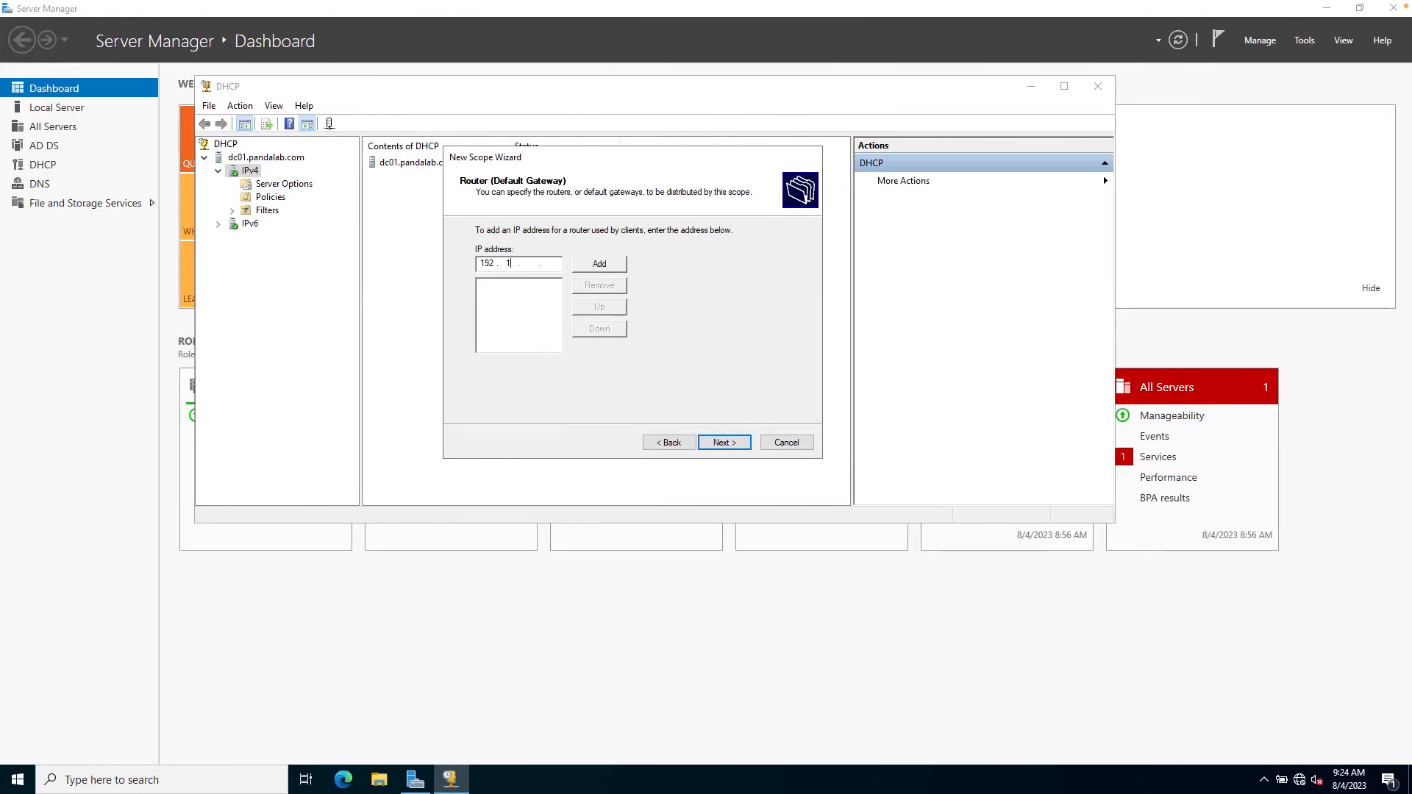
type("1.1")
left_click(609, 266)
left_click(724, 442)
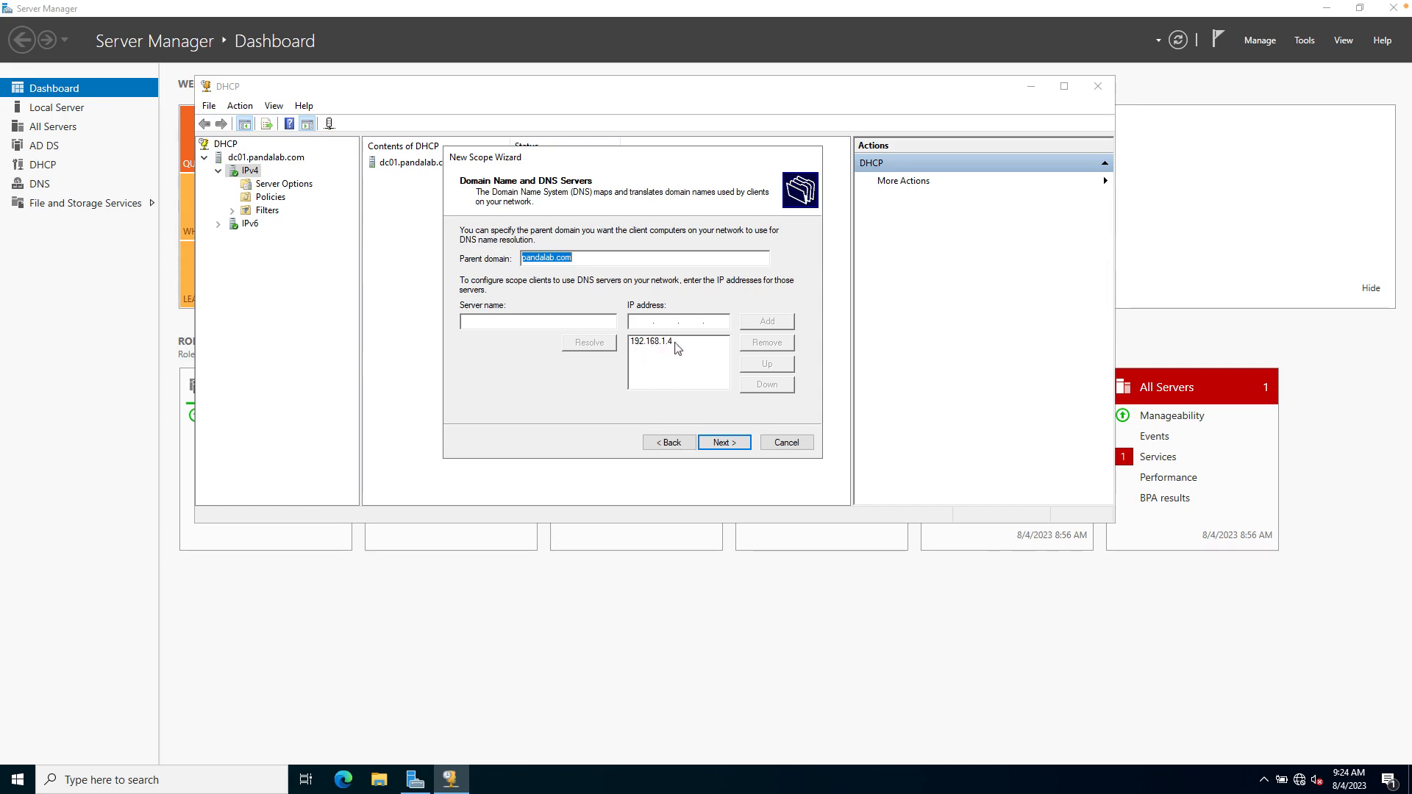
Complete the scope with the prefilled domain and DNS server, no WINS server, and immediate activation
left_click(725, 444)
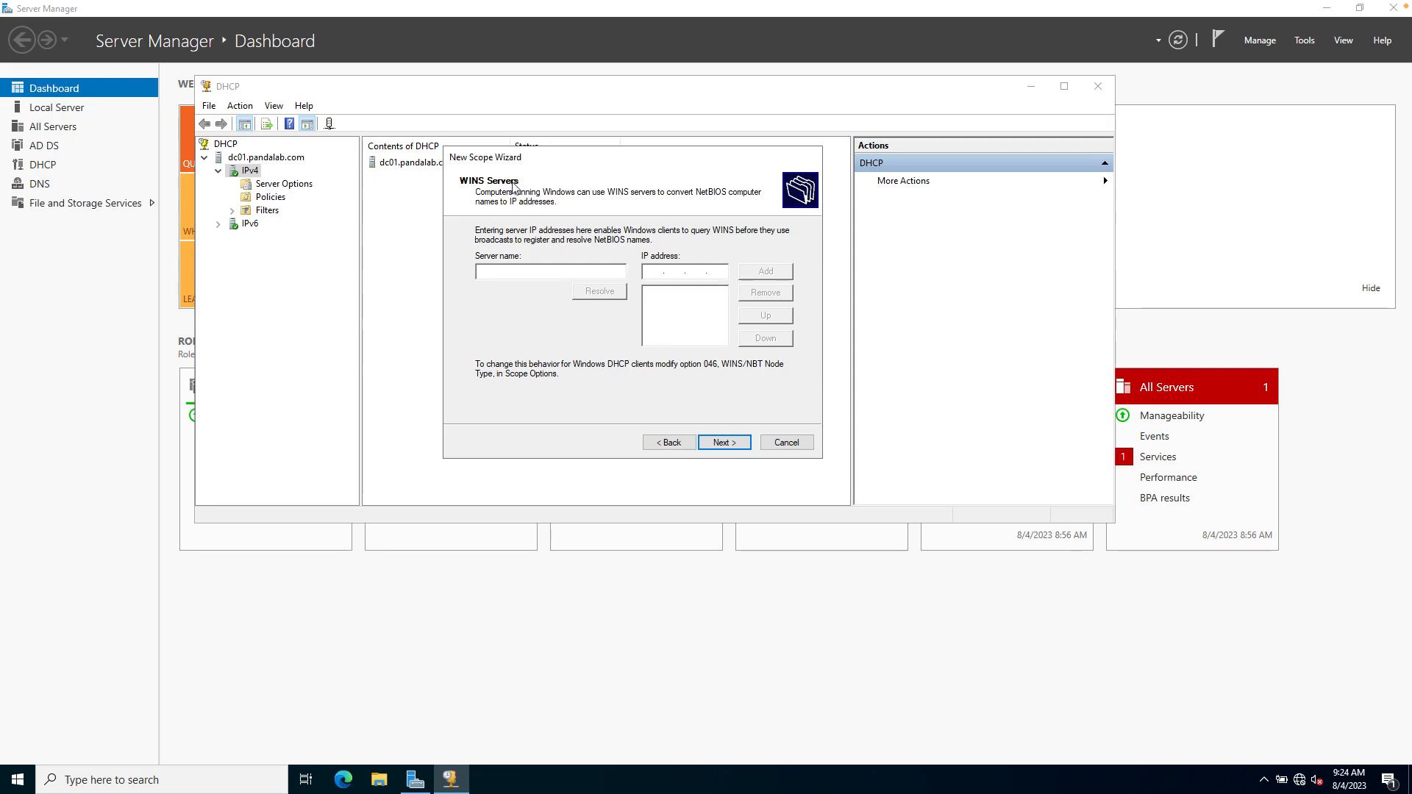
left_click(660, 270)
left_click(725, 442)
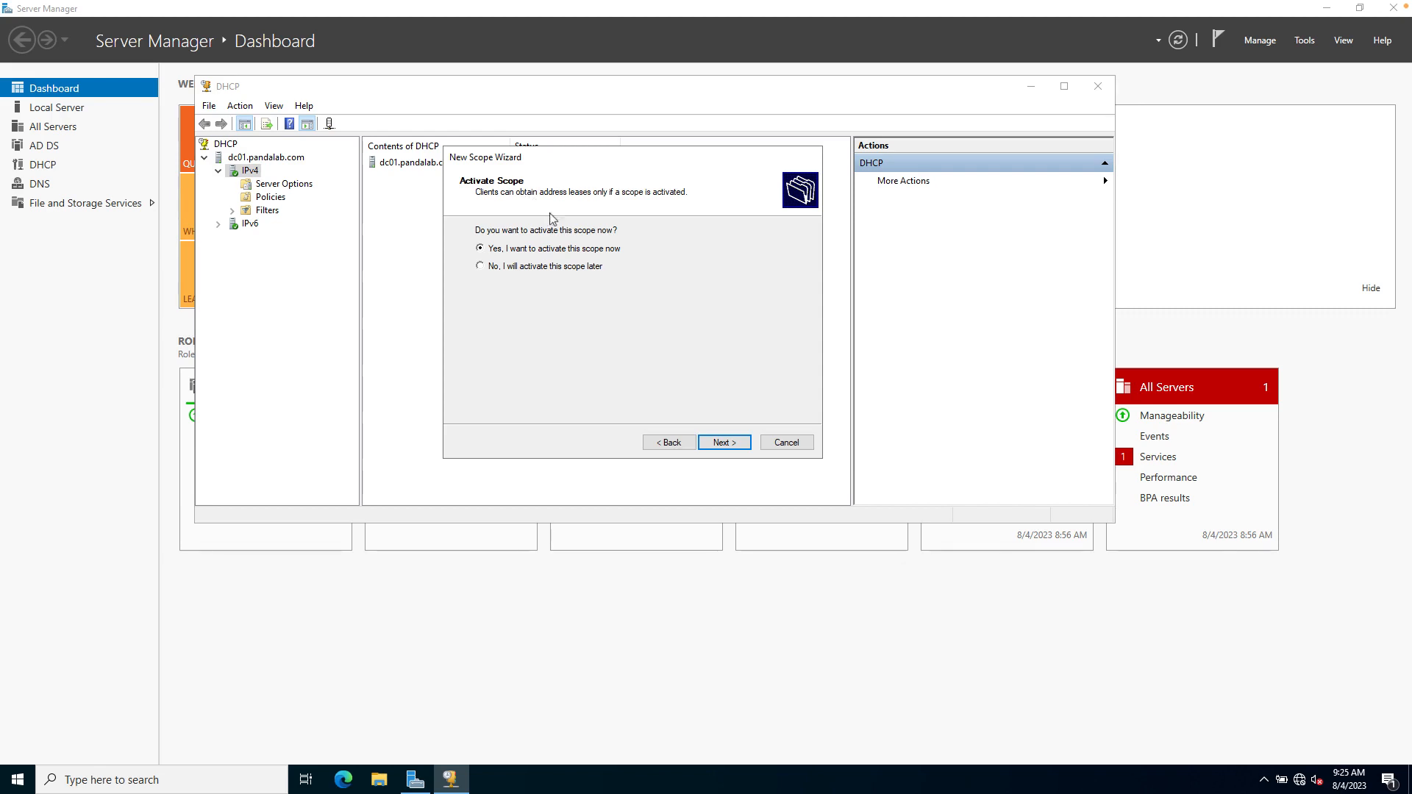
left_click(742, 448)
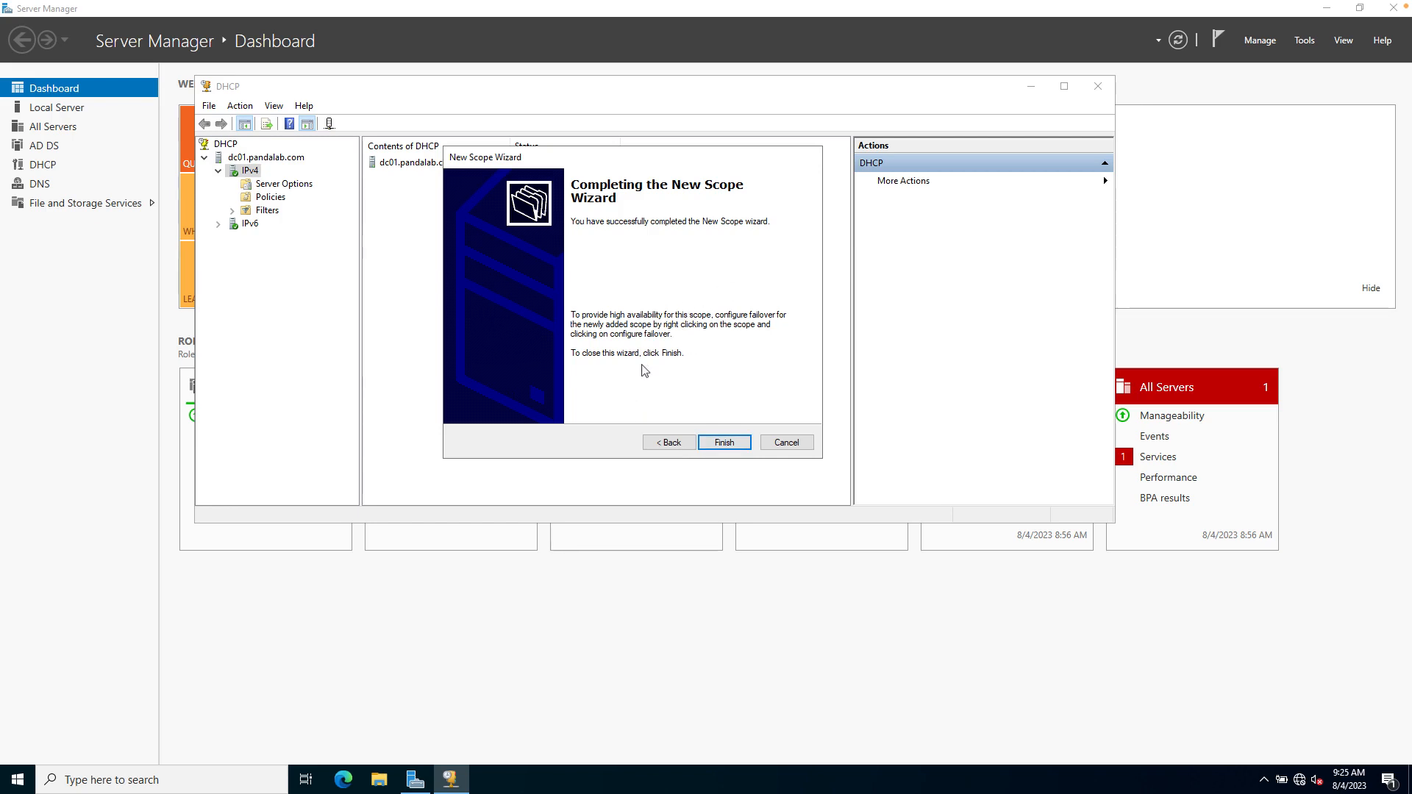
left_click(724, 443)
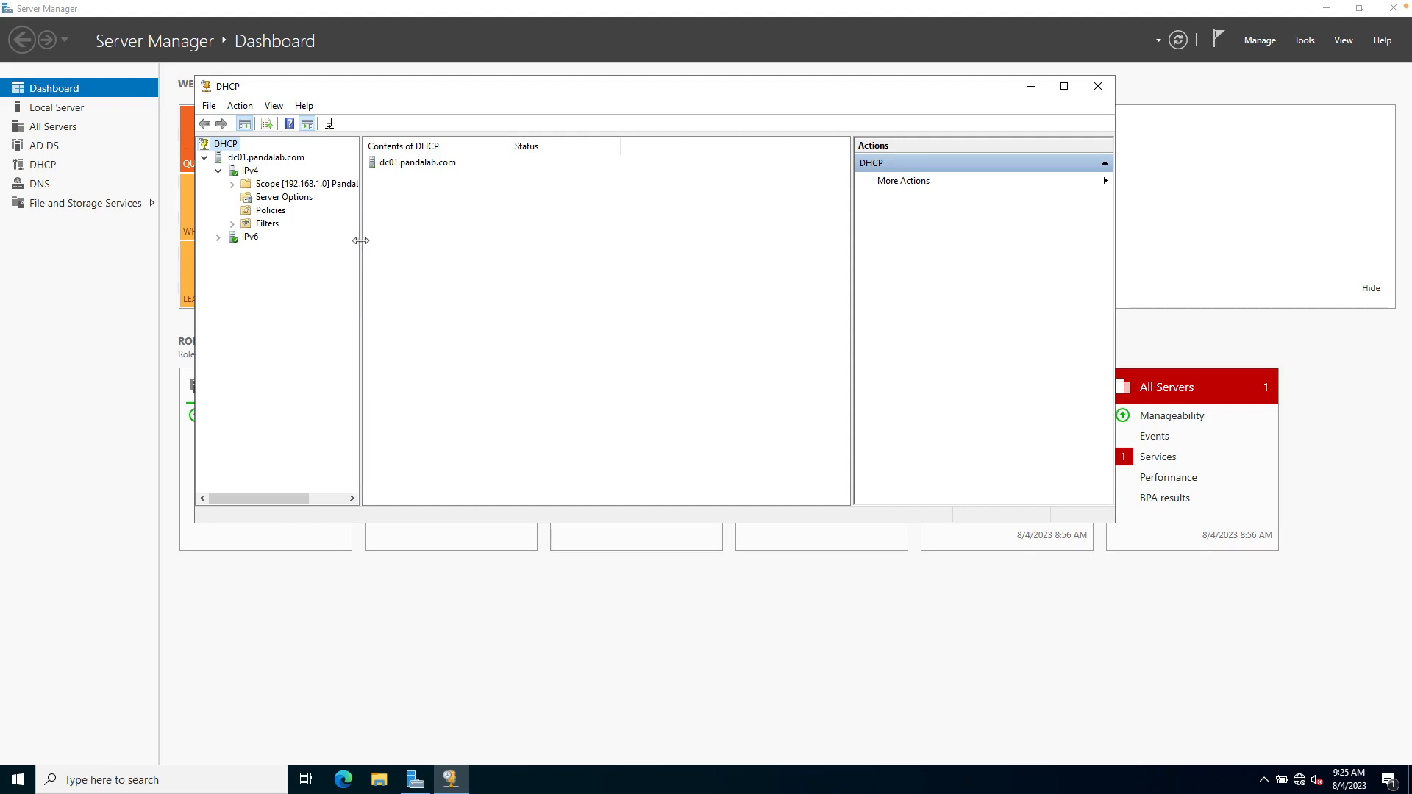
Examine the new scope's address pool, address leases, reservations and scope options
left_click_drag(362, 240, 443, 241)
double_click(357, 185)
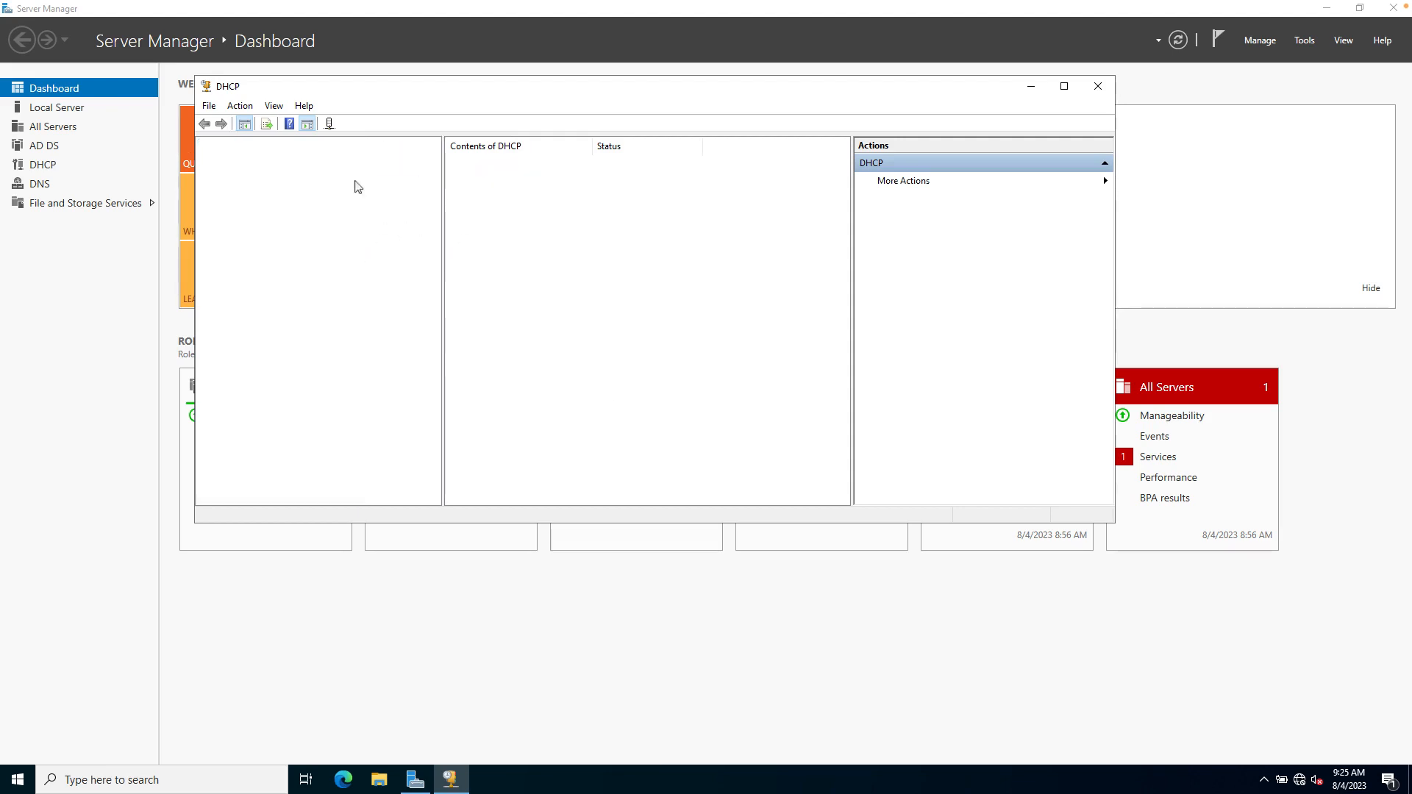
left_click(295, 197)
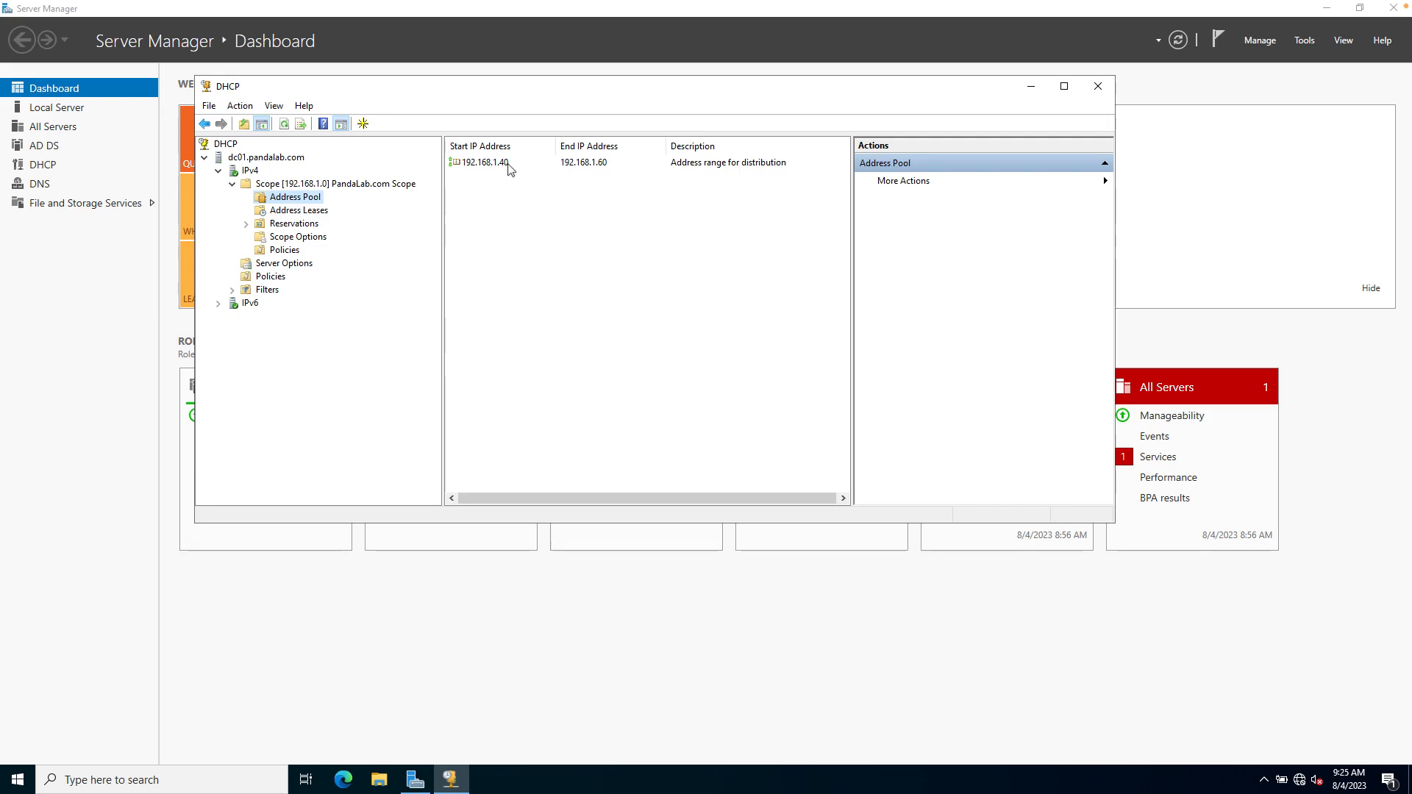
left_click(315, 213)
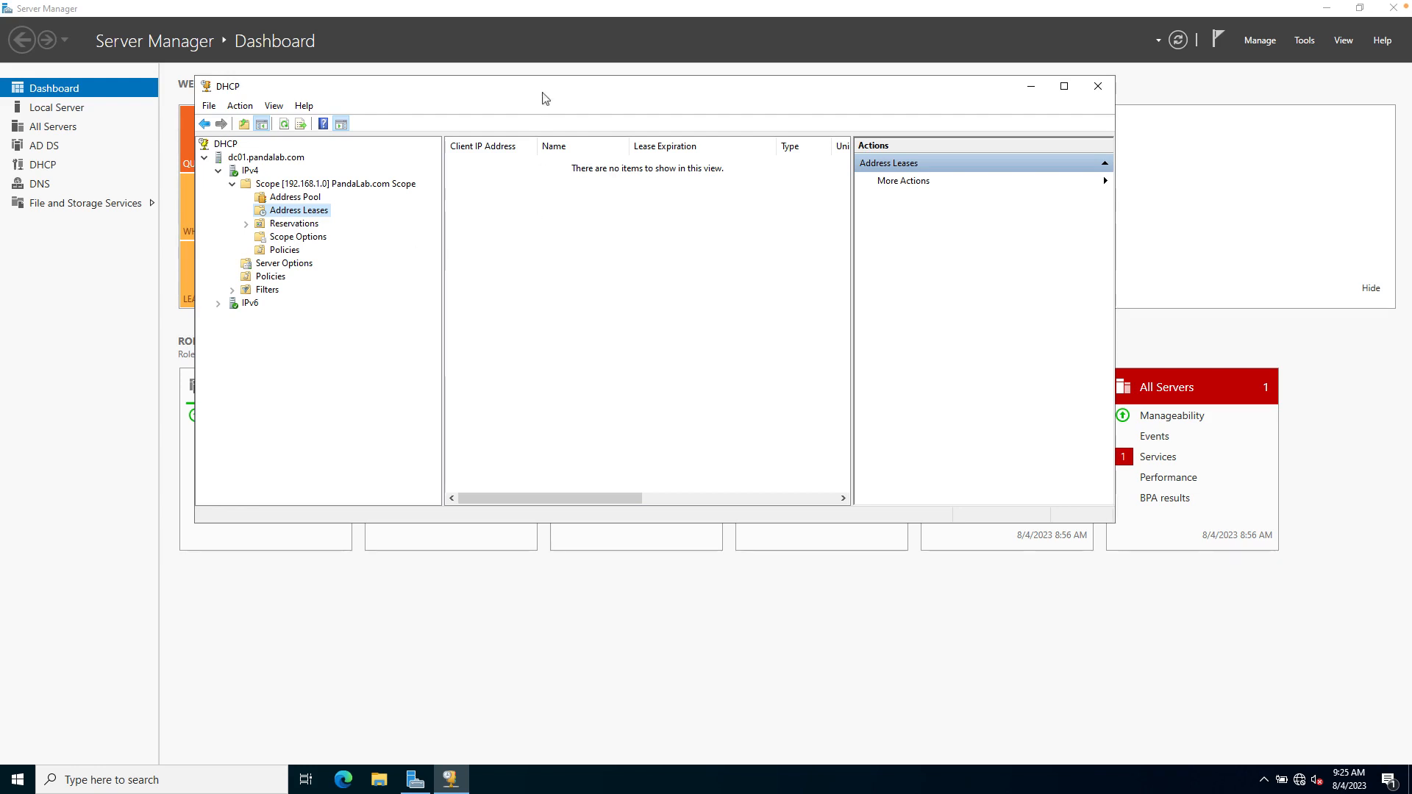
left_click_drag(577, 96, 579, 119)
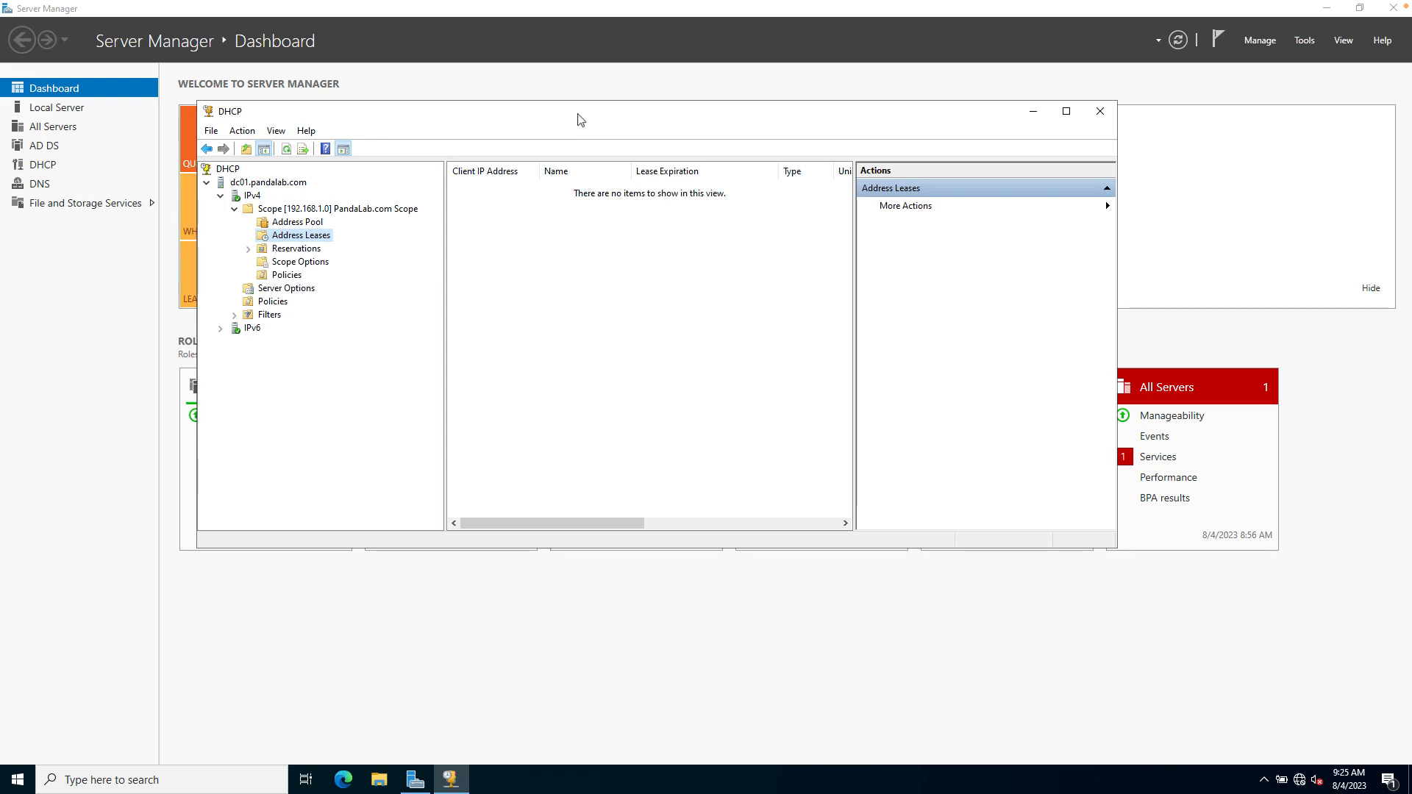
left_click(300, 250)
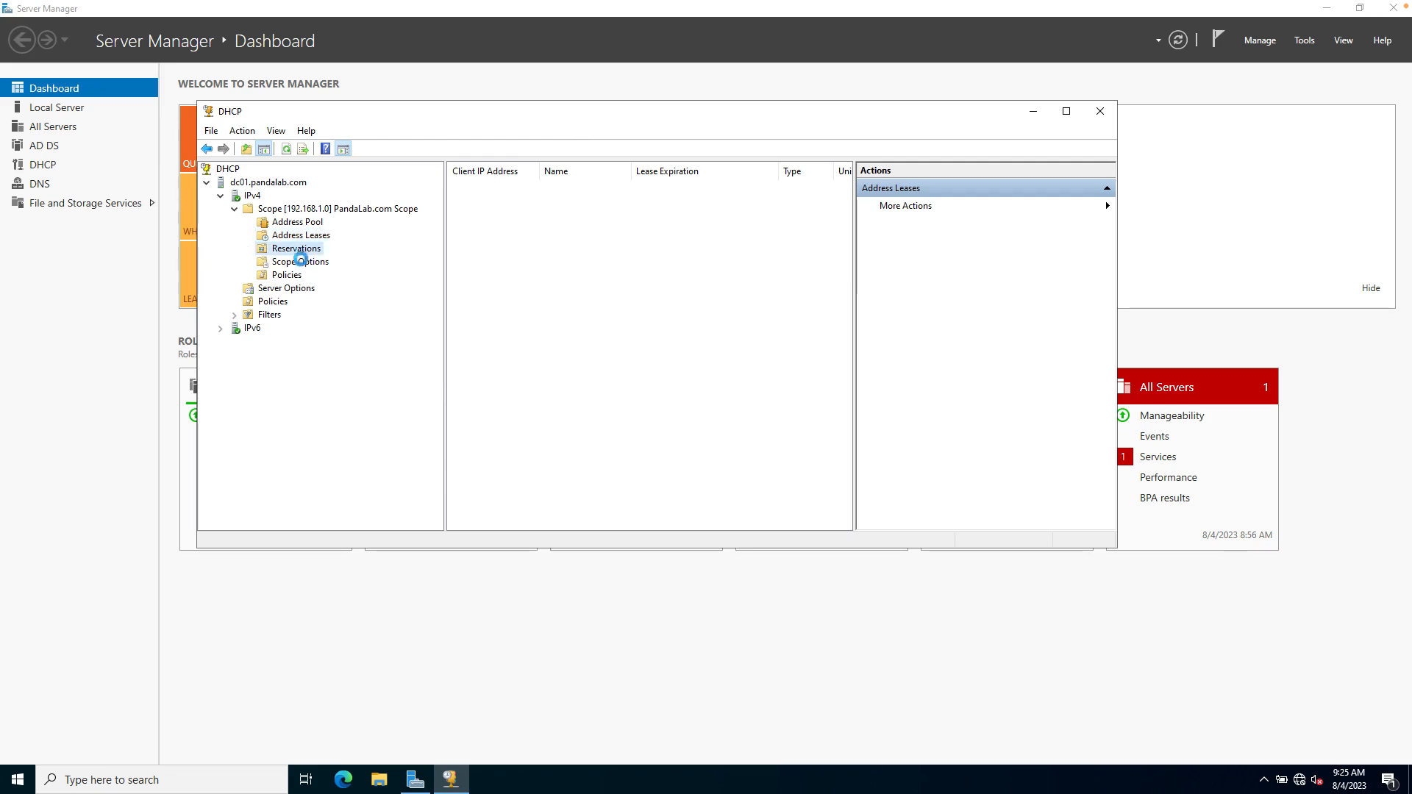
left_click(304, 264)
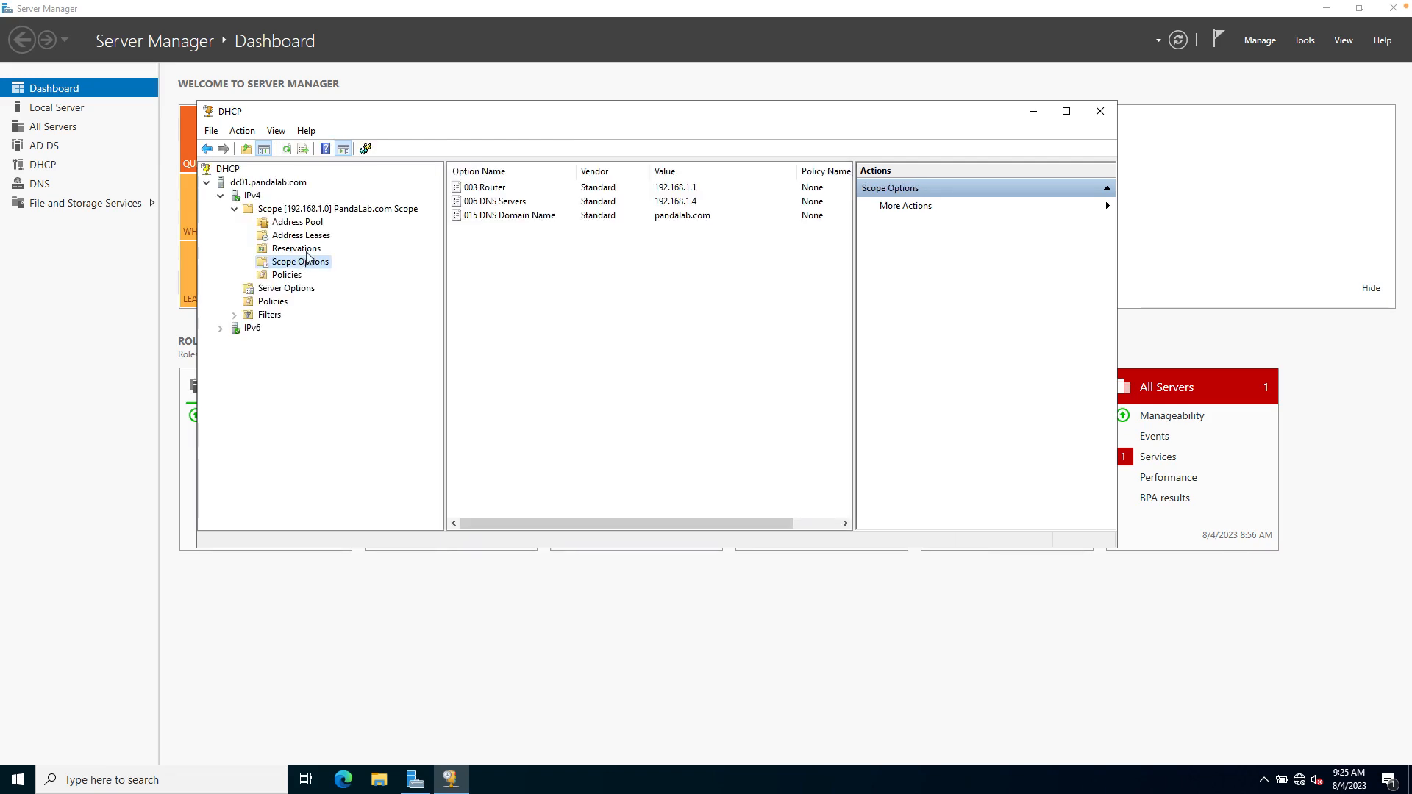
left_click(307, 251)
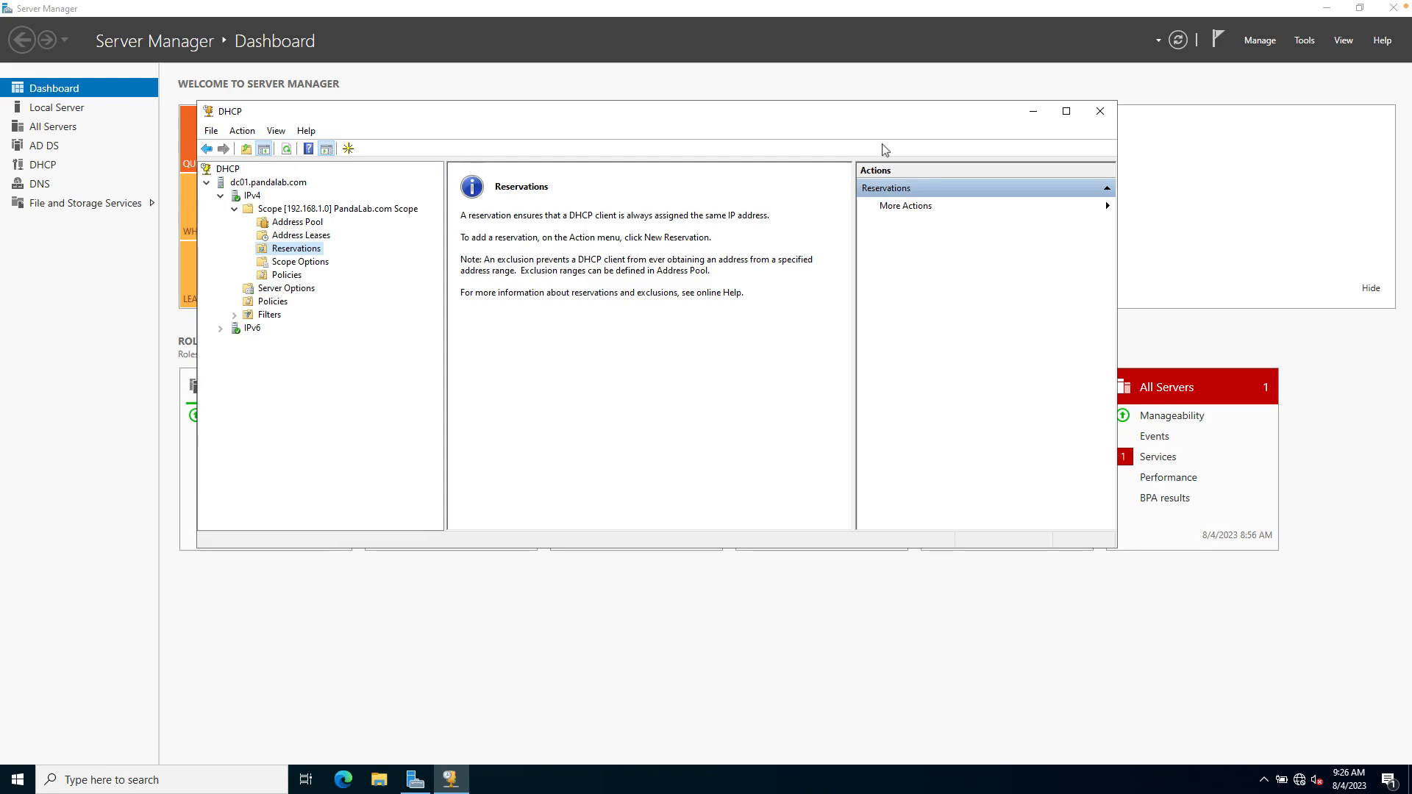
Switch to VirtualBox Manager, disable DHCP on the PandaLab.com NAT network, and return to the server's DHCP console
key("ctrl+Right")
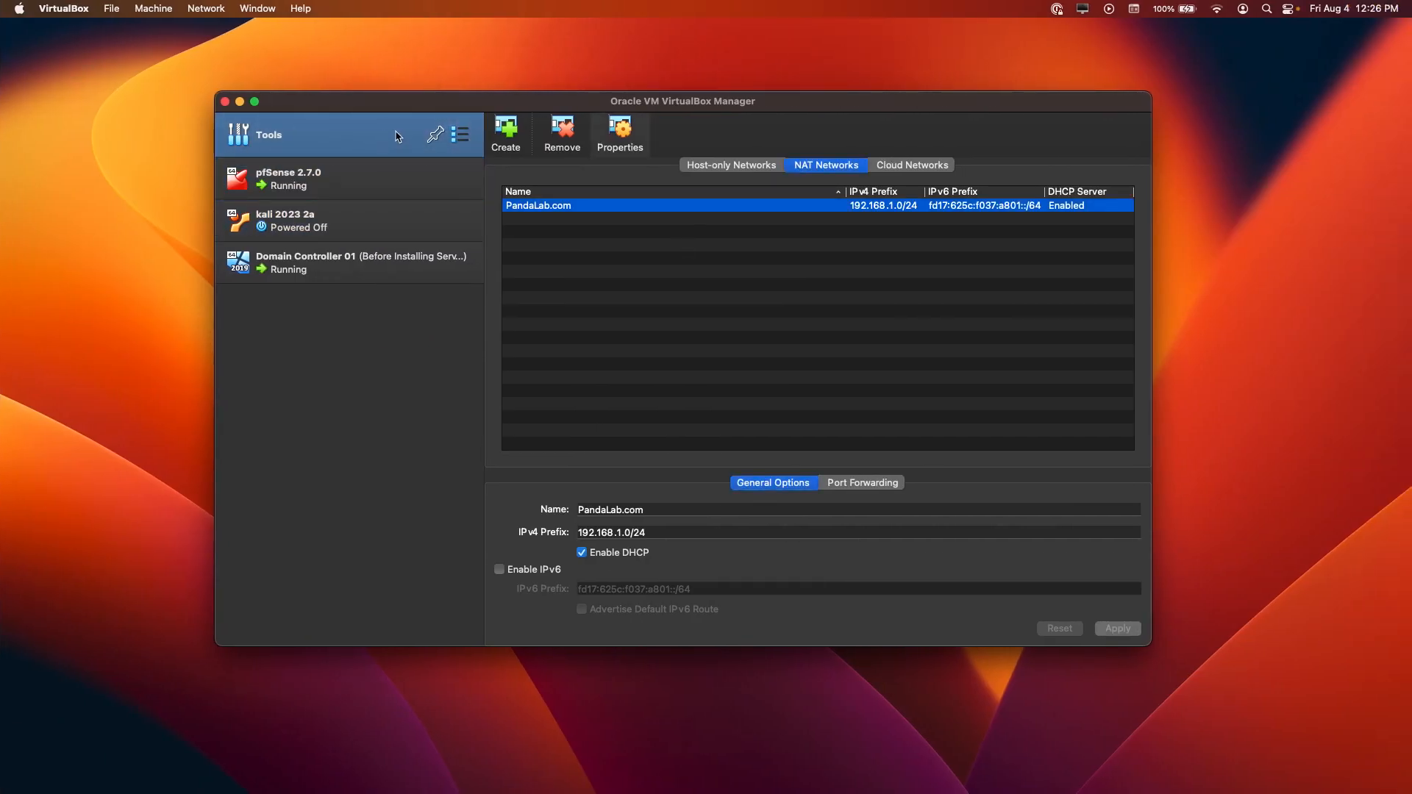
left_click(456, 138)
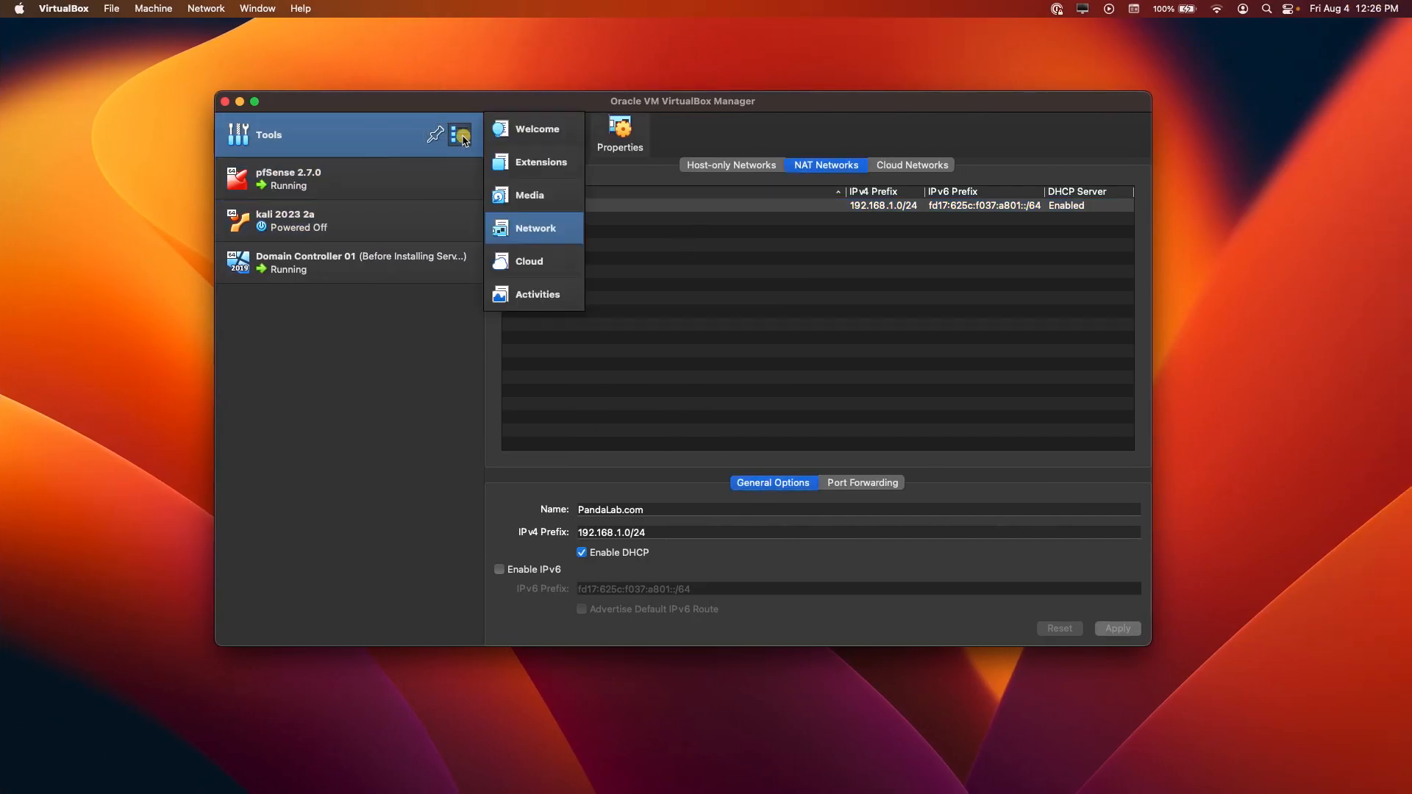
left_click(531, 237)
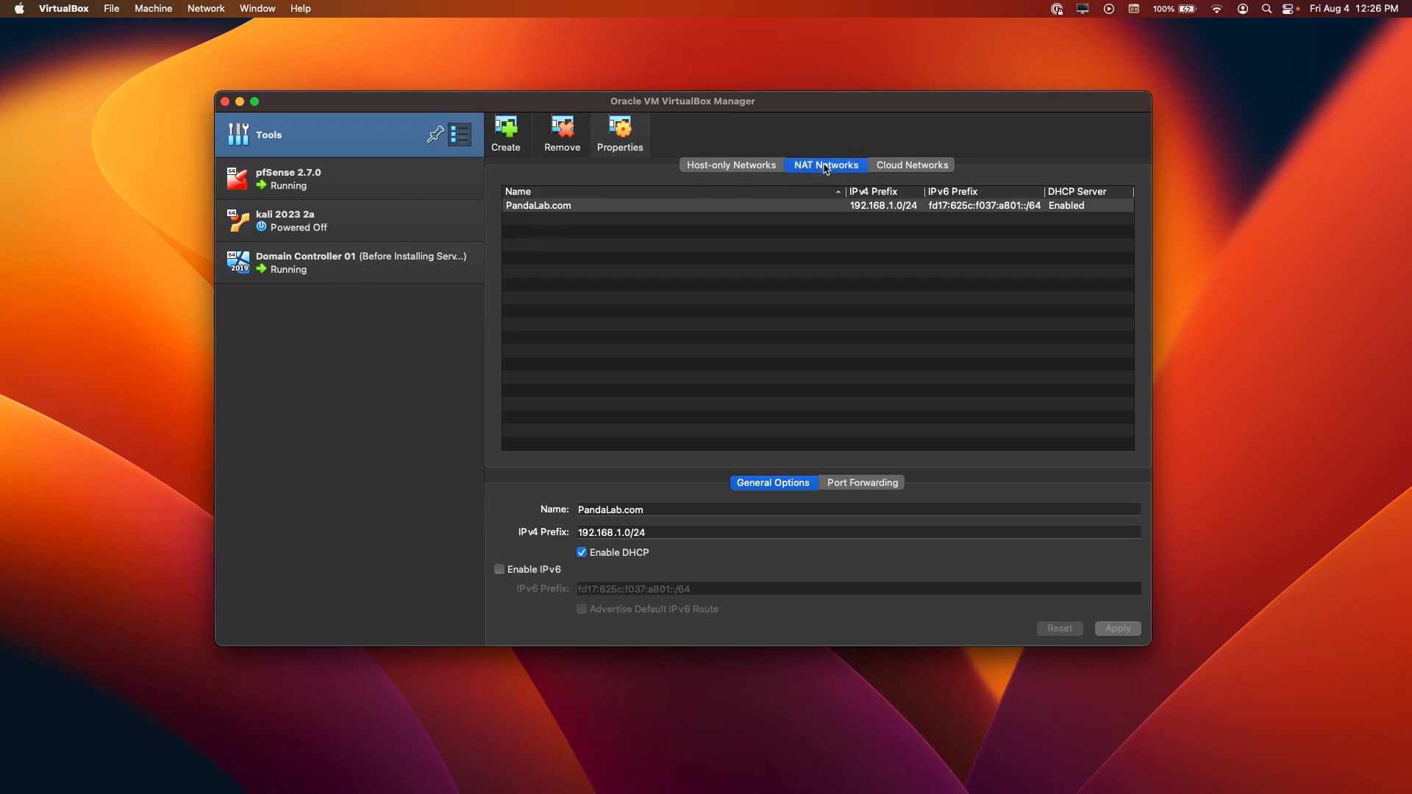
left_click(556, 208)
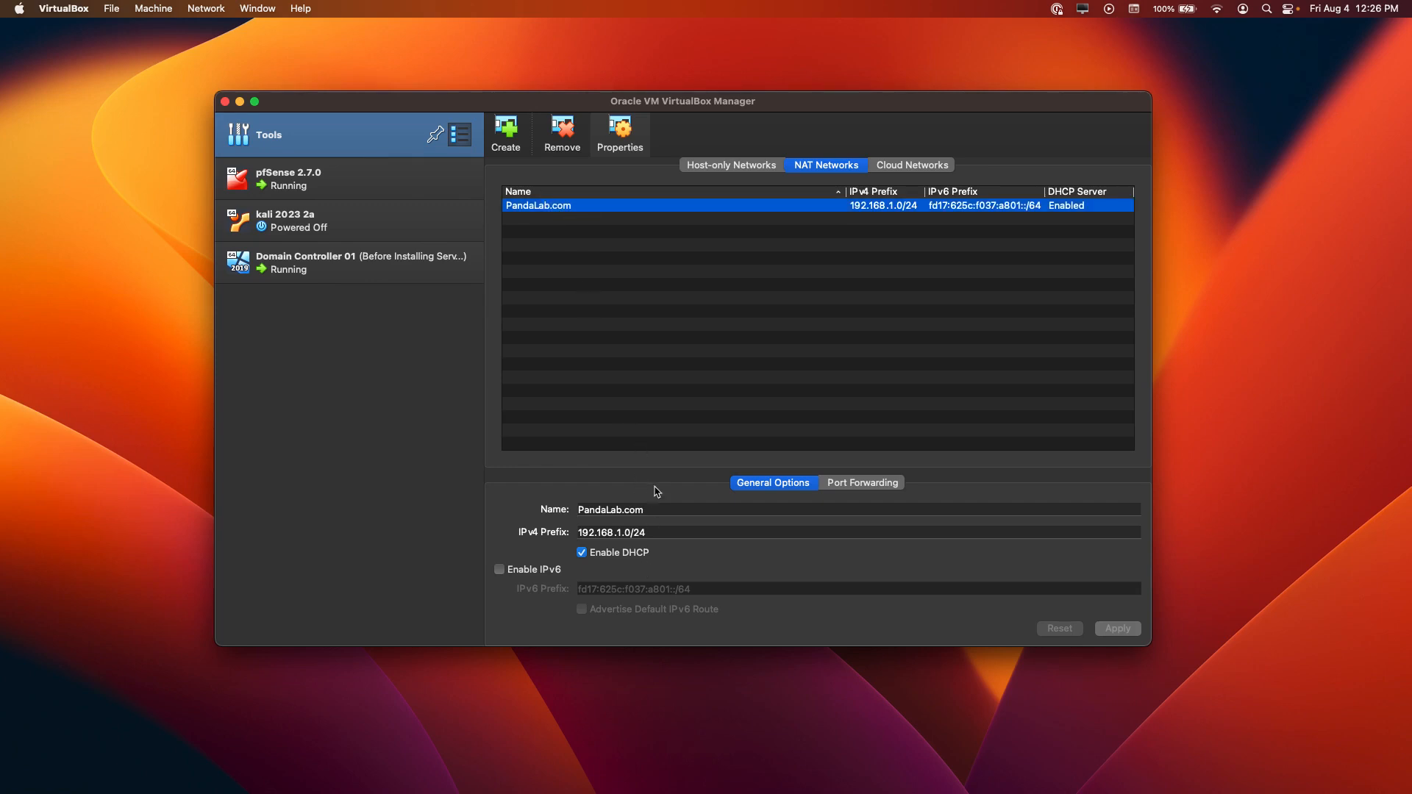
left_click(583, 555)
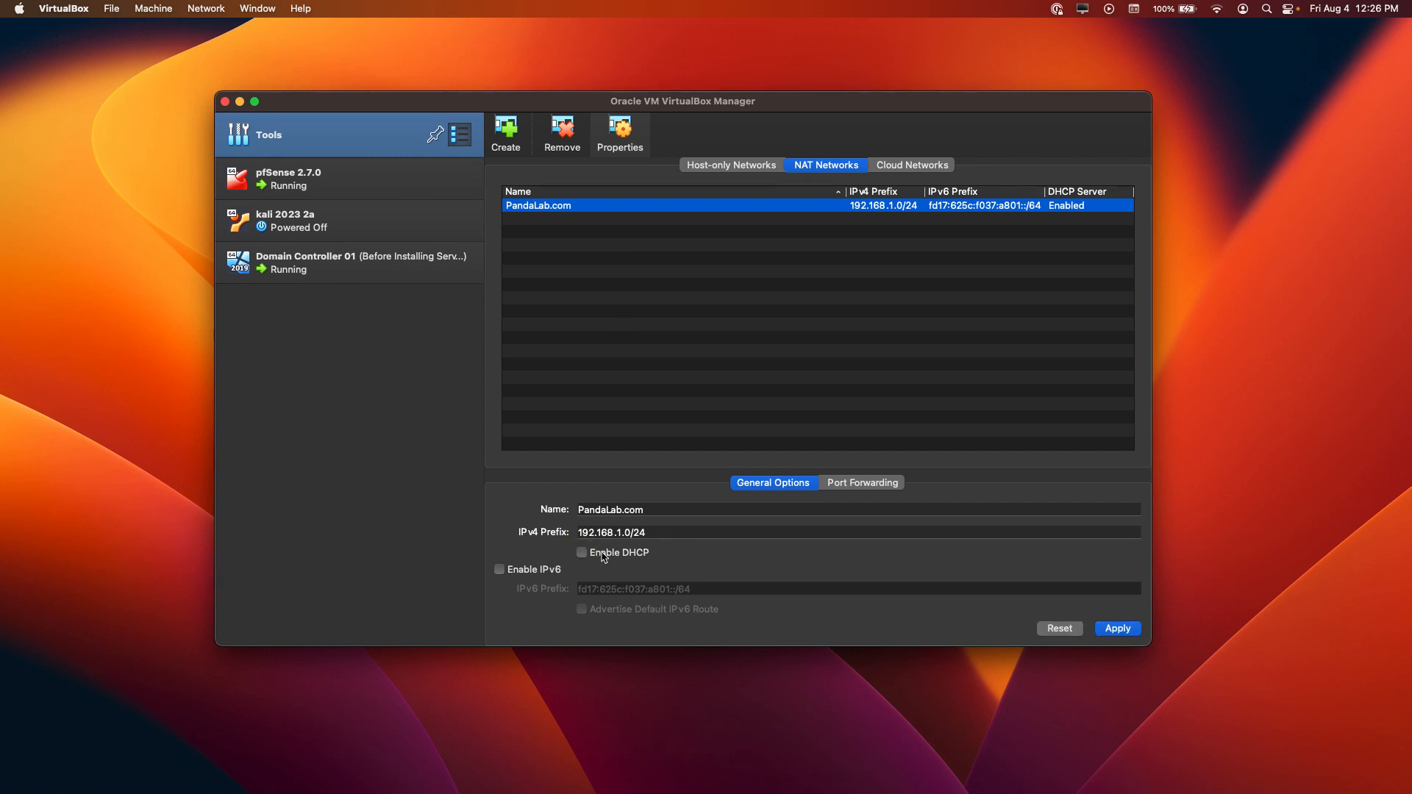
left_click(1118, 630)
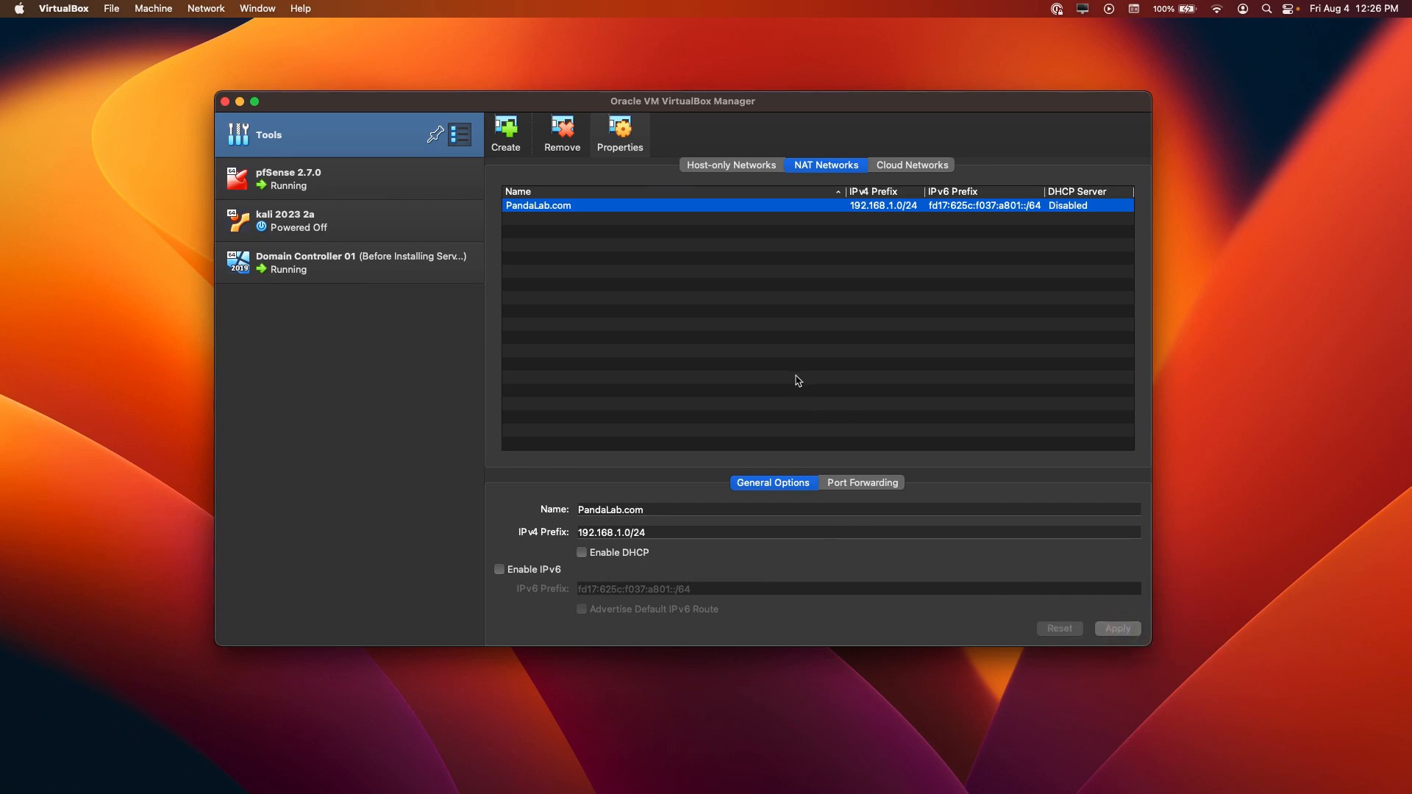
key("ctrl+Left")
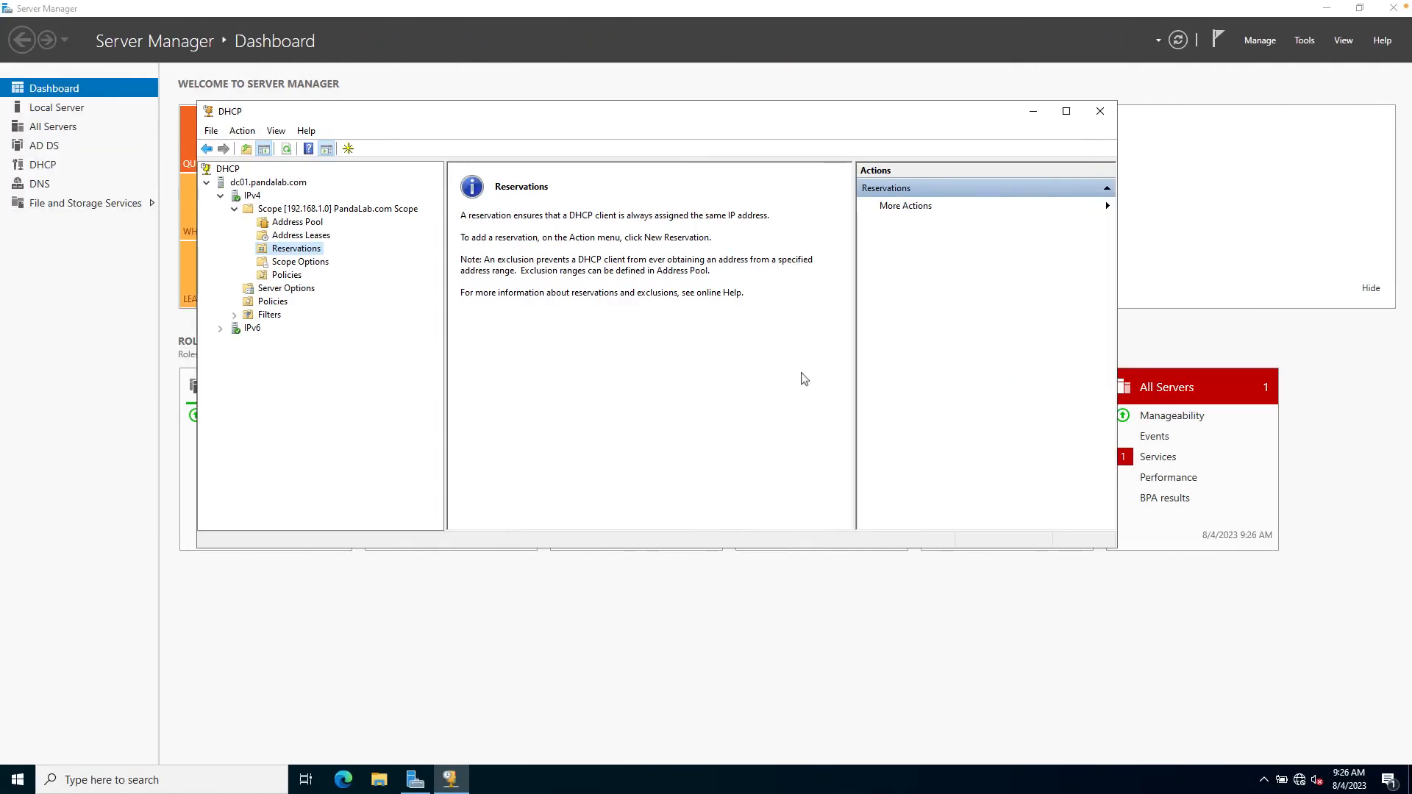